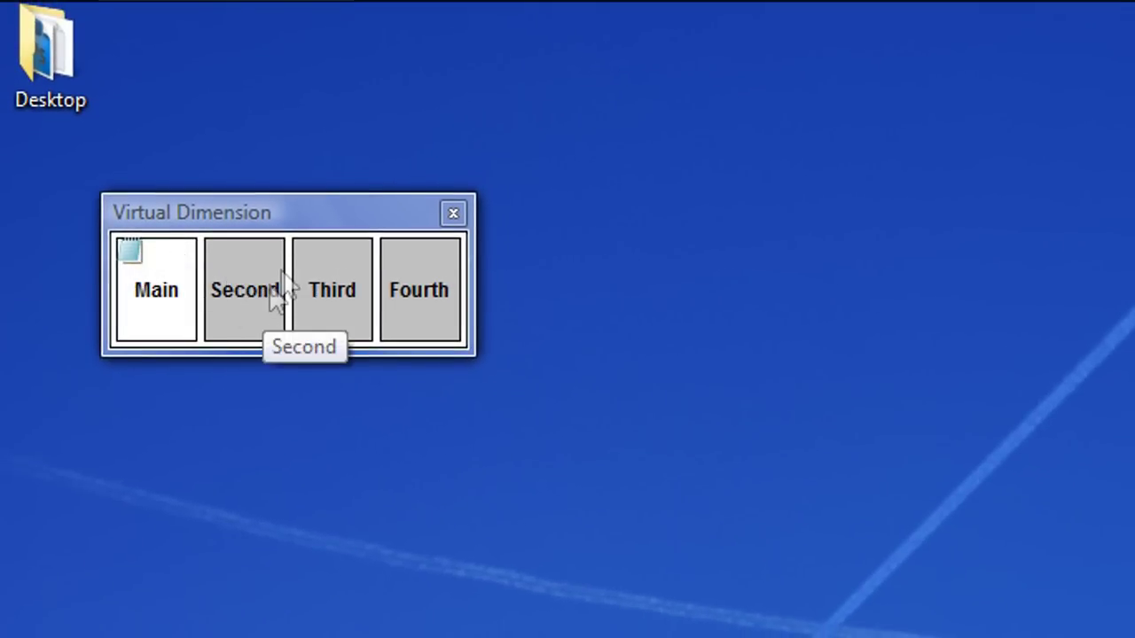
- Drag the Notepad window from the Main pane onto the Second desktop, then switch to Second
{"action": "mouse_move", "coordinate": [293, 13]}
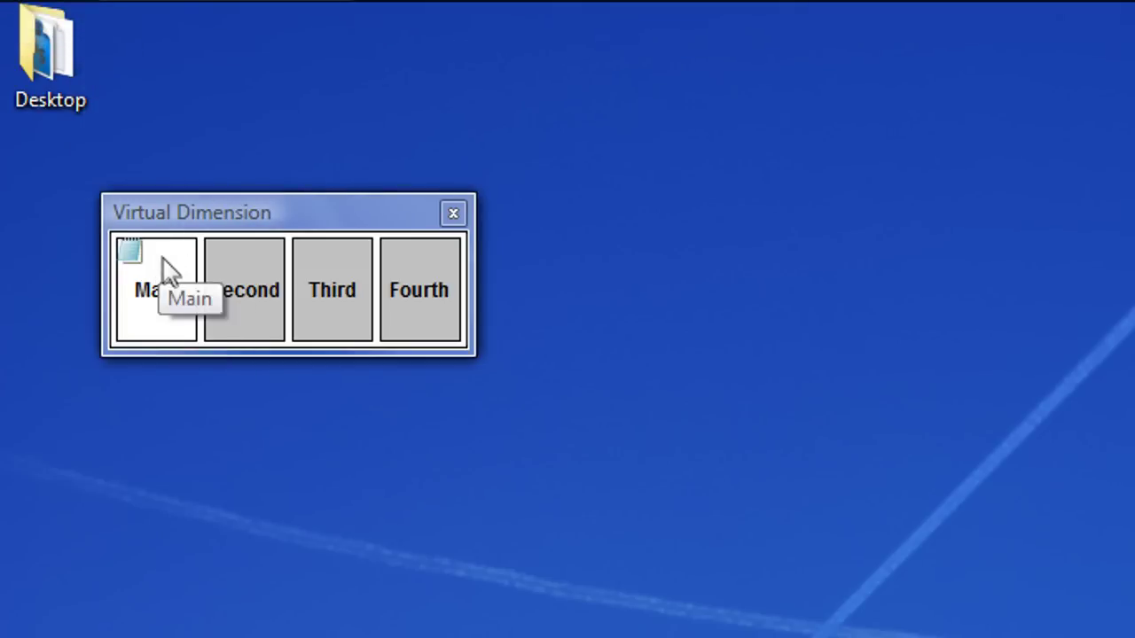
{"action": "left_click", "coordinate": [249, 295]}
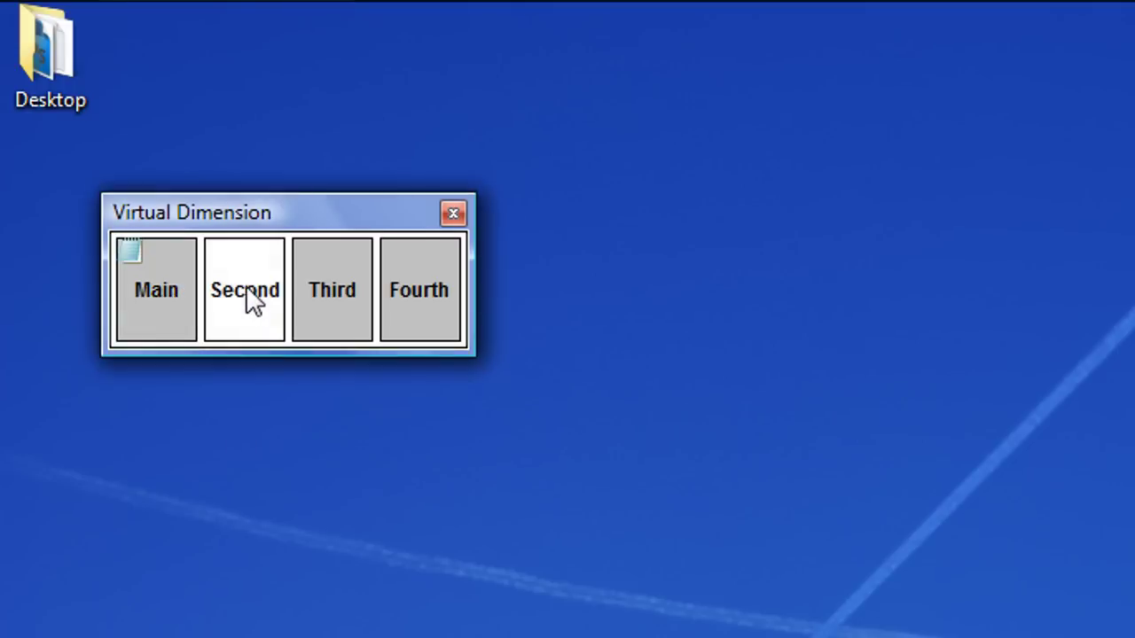
{"action": "mouse_move", "coordinate": [213, 7]}
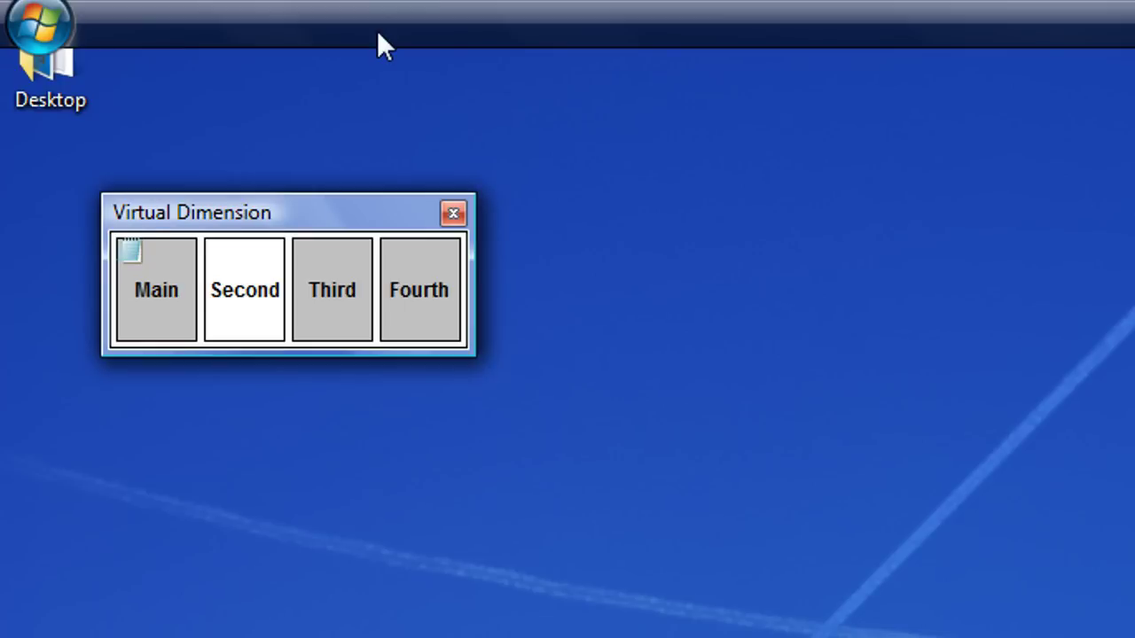
{"action": "left_click", "coordinate": [161, 293]}
{"action": "mouse_move", "coordinate": [251, 8]}
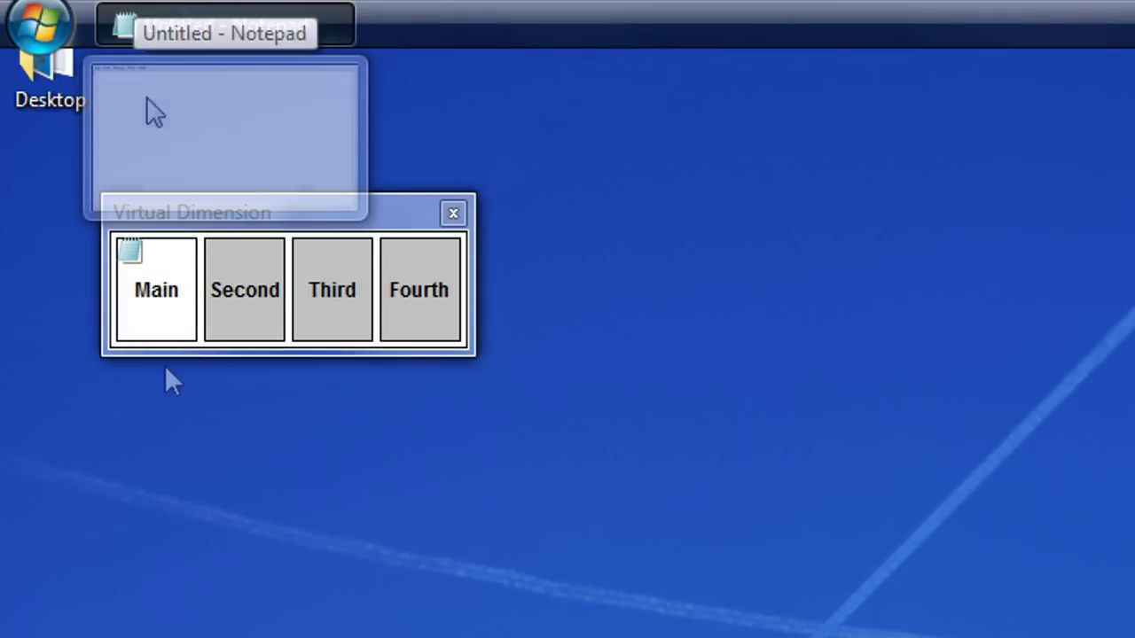
{"action": "left_click_drag", "start_coordinate": [132, 257], "coordinate": [221, 266]}
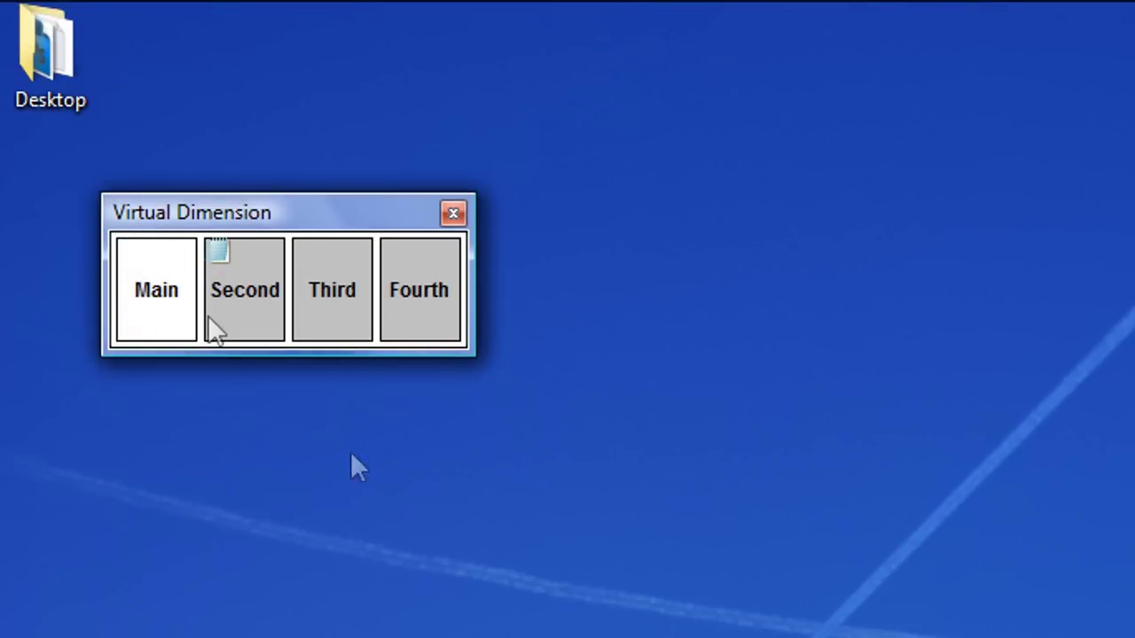
{"action": "left_click", "coordinate": [245, 306]}
{"action": "mouse_move", "coordinate": [162, 14]}
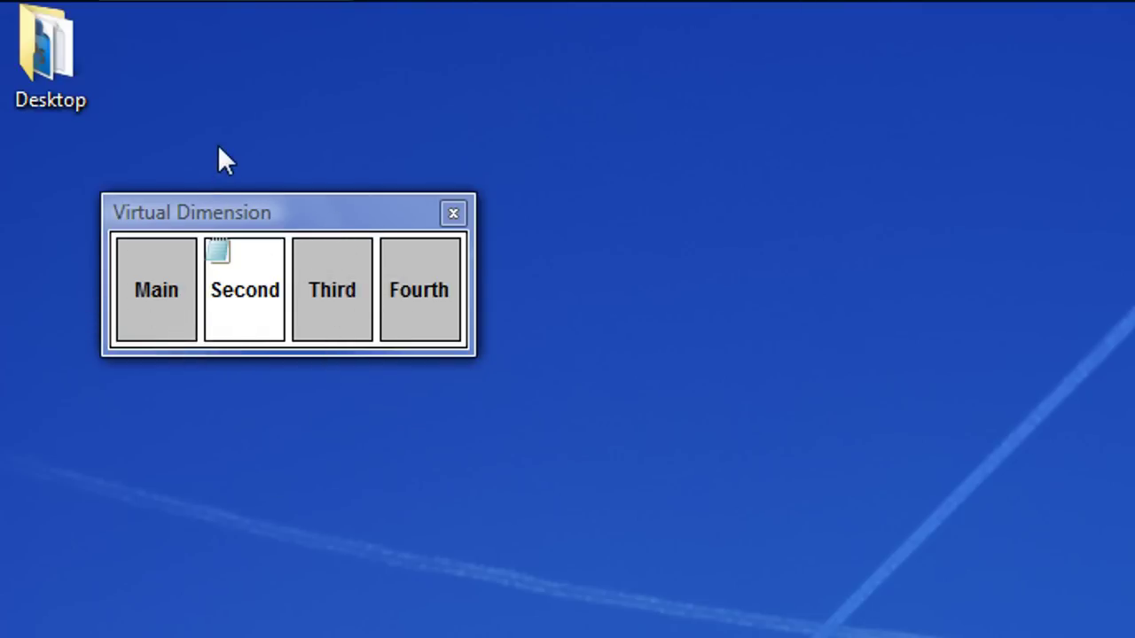
- Cycle desktops with Ctrl+Alt+Left/Right, ending on the Second desktop
{"action": "key", "text": "ctrl+alt+Left"}
{"action": "key", "text": "ctrl+alt+Right"}
{"action": "key", "text": "ctrl+alt+Right"}
{"action": "key", "text": "ctrl+alt+Left"}
{"action": "key", "text": "ctrl+alt+Left"}
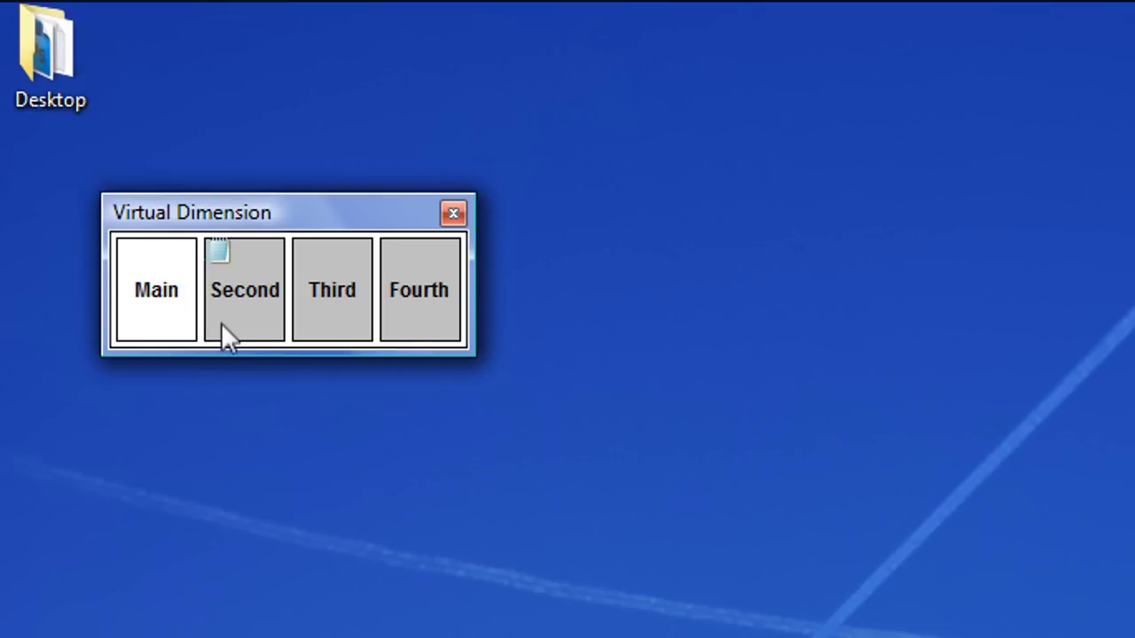
{"action": "key", "text": "ctrl+alt+Right"}
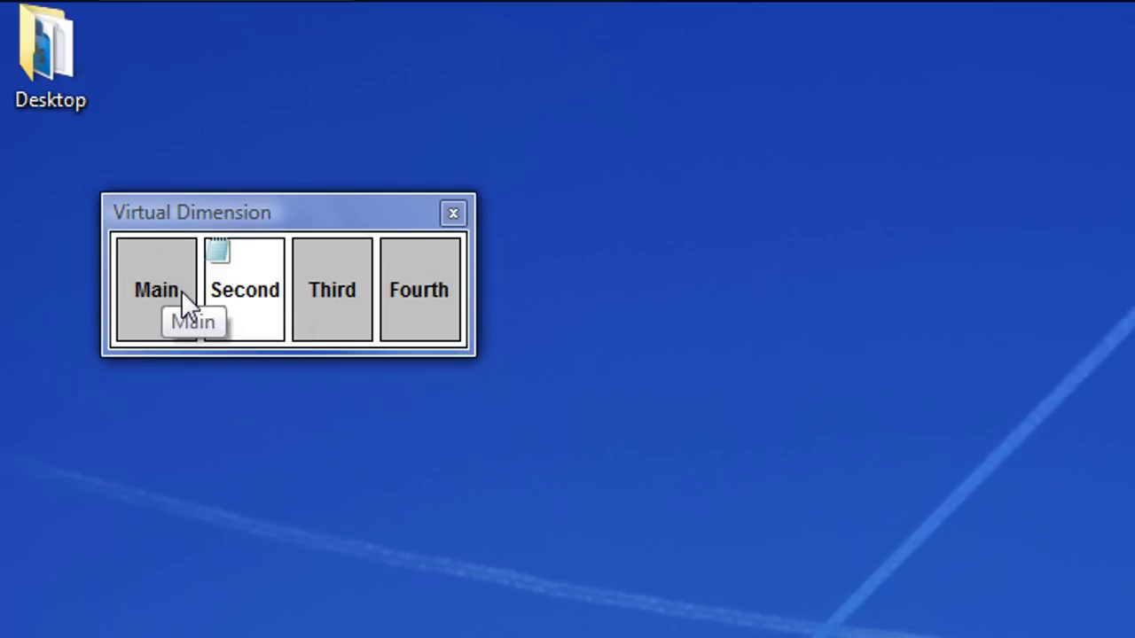
- Open Configure from the pager's title-bar menu and turn Always on top on, then off again
{"action": "right_click", "coordinate": [320, 214]}
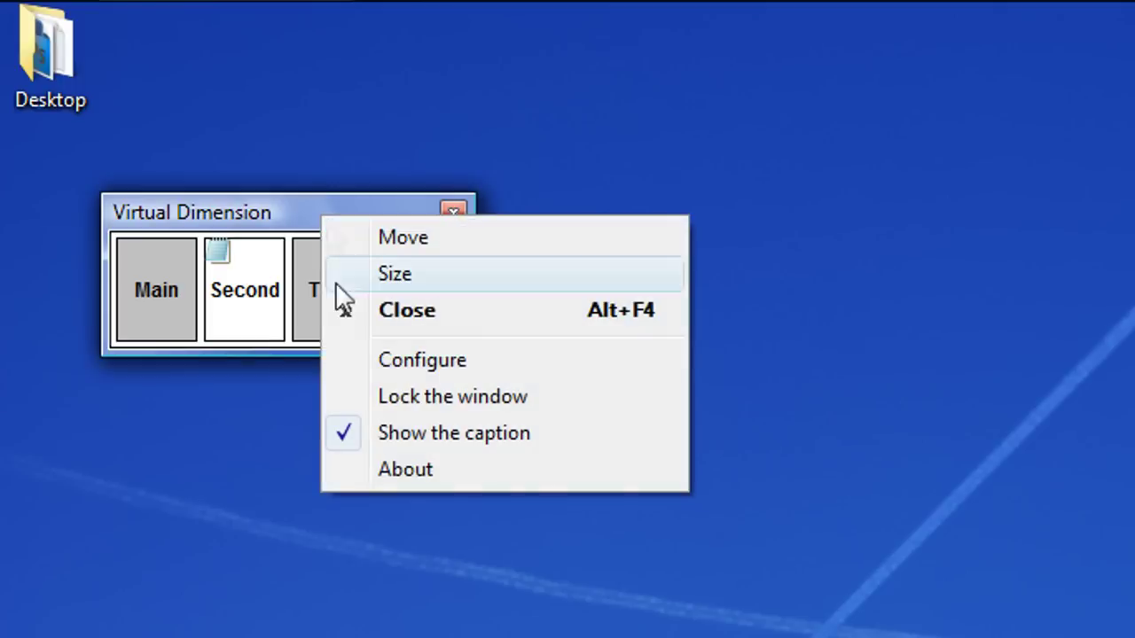
{"action": "left_click", "coordinate": [450, 362]}
{"action": "left_click_drag", "start_coordinate": [271, 239], "coordinate": [375, 235]}
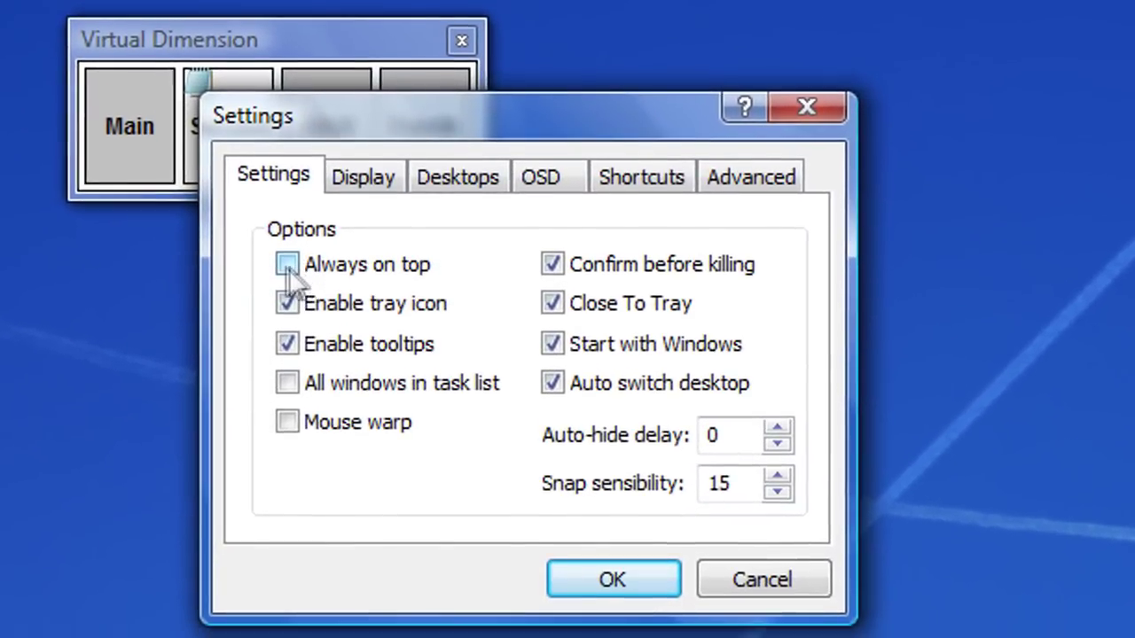
{"action": "left_click", "coordinate": [284, 265]}
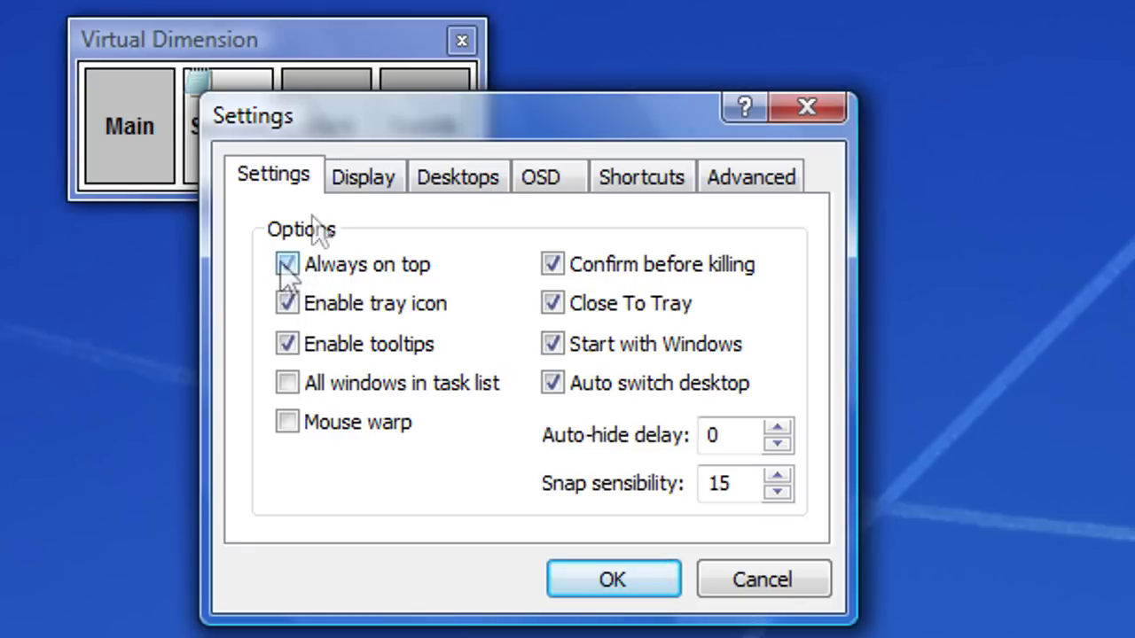
{"action": "left_click_drag", "start_coordinate": [345, 128], "coordinate": [362, 183]}
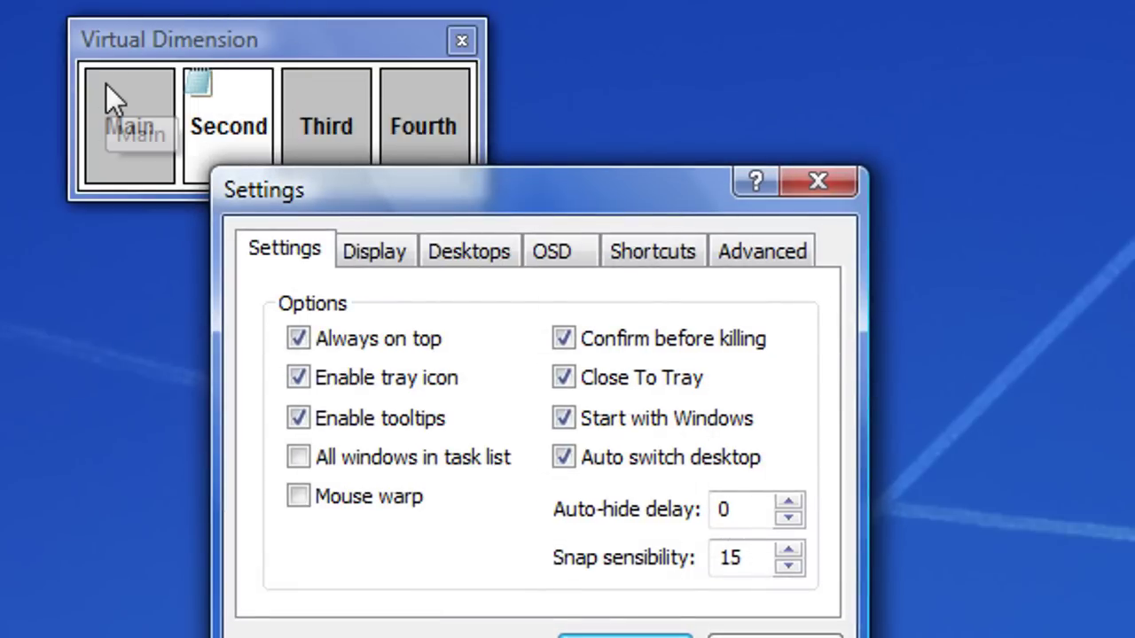
{"action": "left_click", "coordinate": [299, 338]}
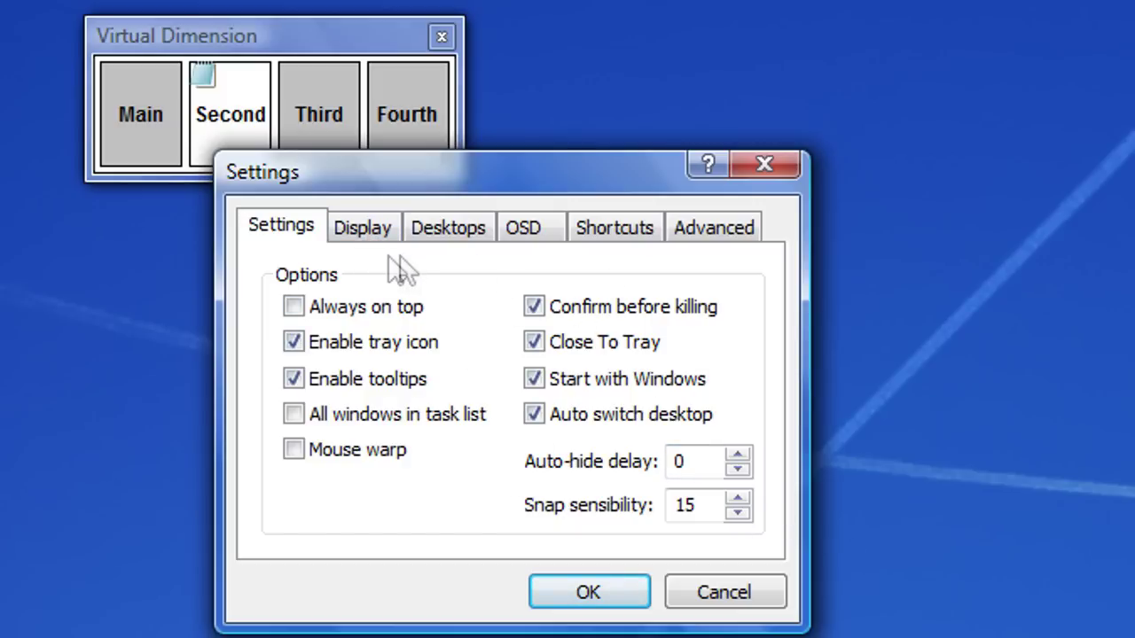
- On the Display tab, give the desktop tiles an Image background and adjust the transparency slider
{"action": "left_click", "coordinate": [365, 232]}
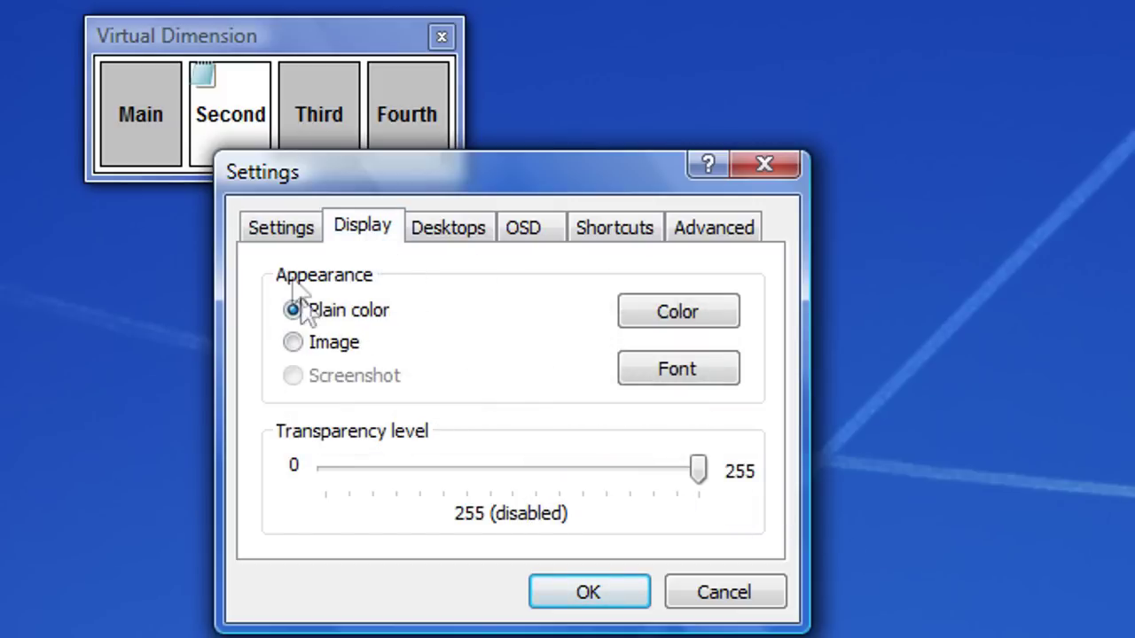
{"action": "left_click_drag", "start_coordinate": [329, 170], "coordinate": [589, 222]}
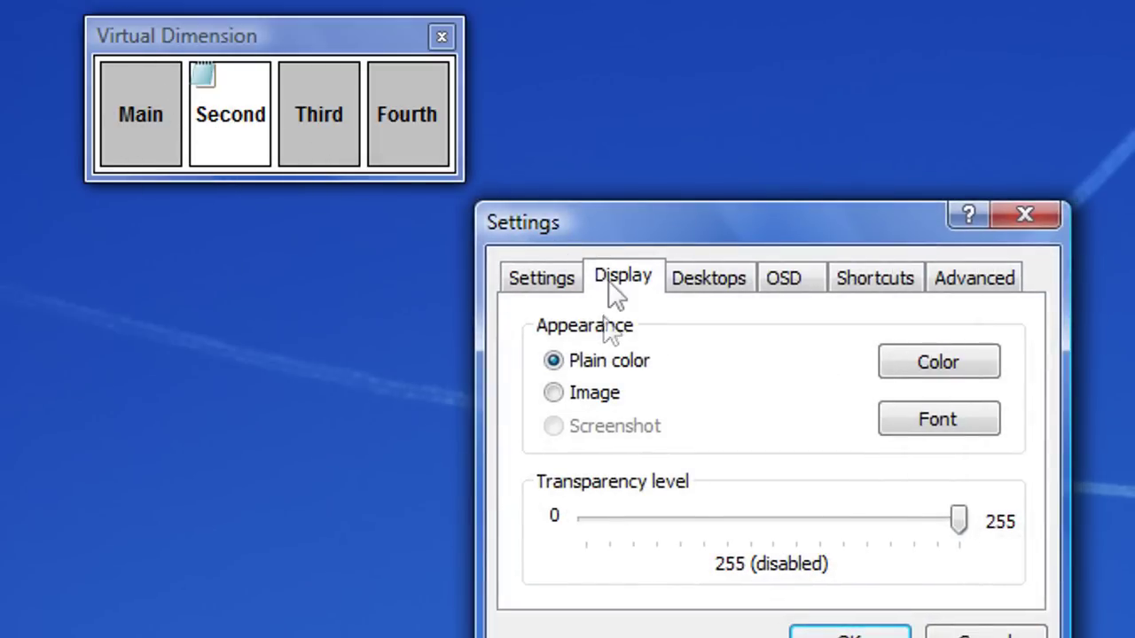
{"action": "left_click", "coordinate": [554, 393]}
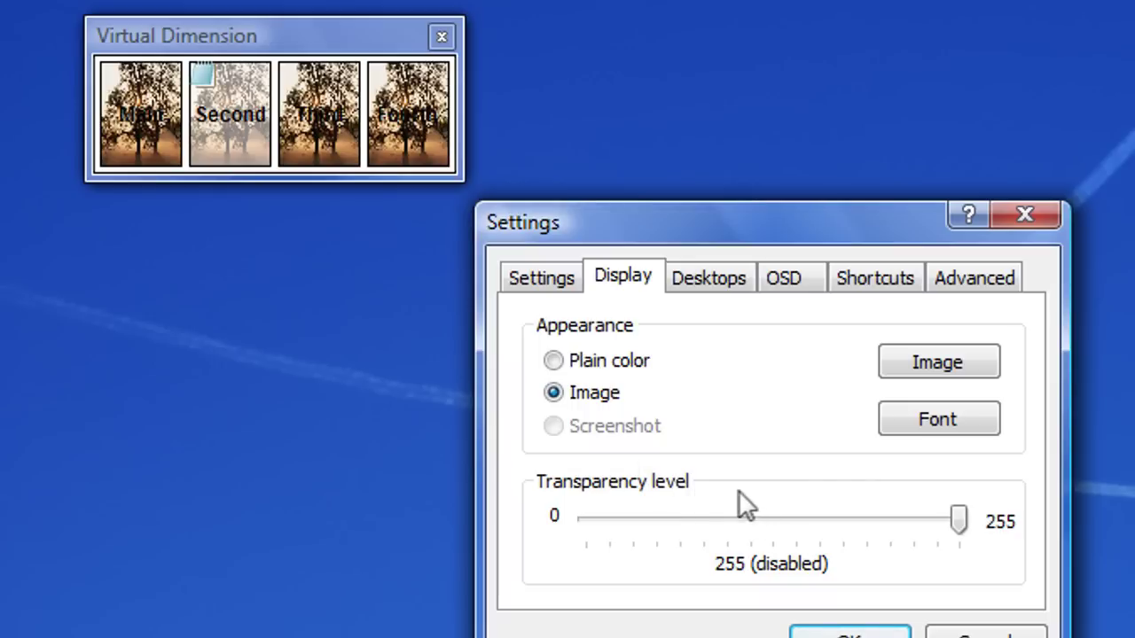
{"action": "mouse_move", "coordinate": [964, 525]}
{"action": "left_mouse_down"}
{"action": "mouse_move", "coordinate": [762, 529]}
{"action": "mouse_move", "coordinate": [911, 519]}
{"action": "mouse_move", "coordinate": [876, 532]}
{"action": "mouse_move", "coordinate": [901, 561]}
{"action": "mouse_move", "coordinate": [962, 527]}
{"action": "left_mouse_up"}
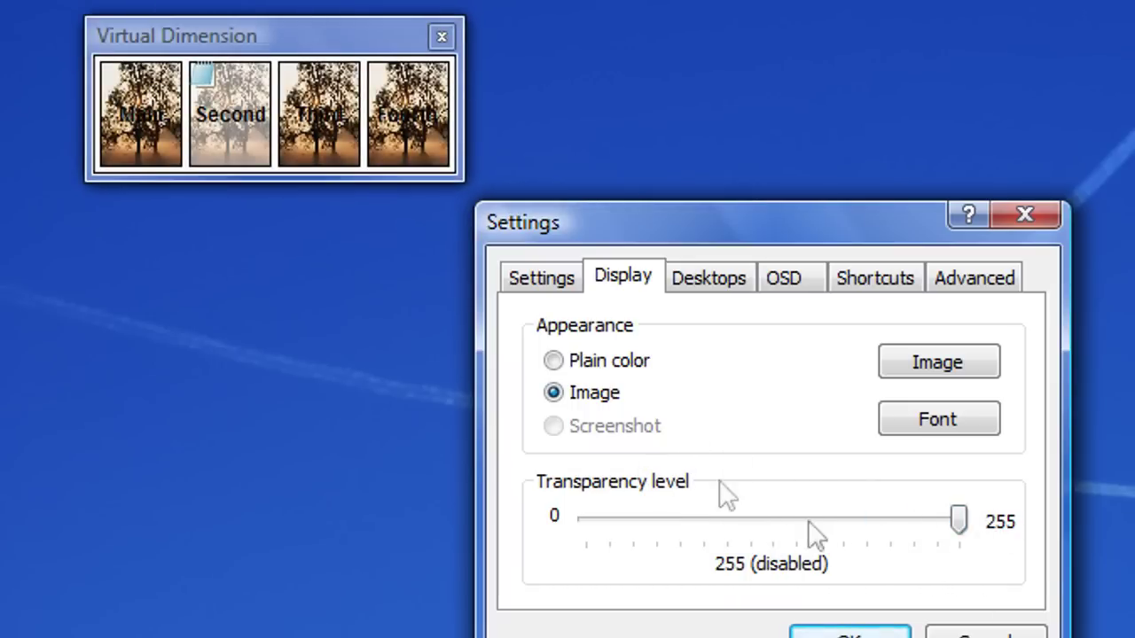
- Return the tiles to plain colour and browse Second, Main and Fourth in the Desktops list
{"action": "left_click", "coordinate": [553, 359]}
{"action": "left_click", "coordinate": [709, 278]}
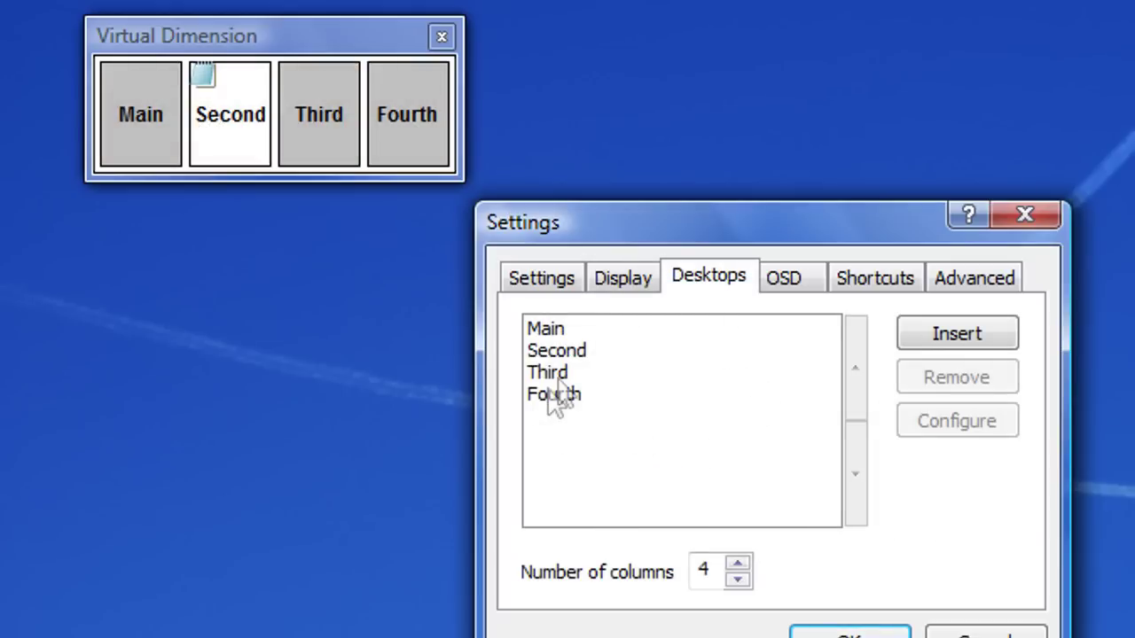
{"action": "left_click", "coordinate": [567, 343]}
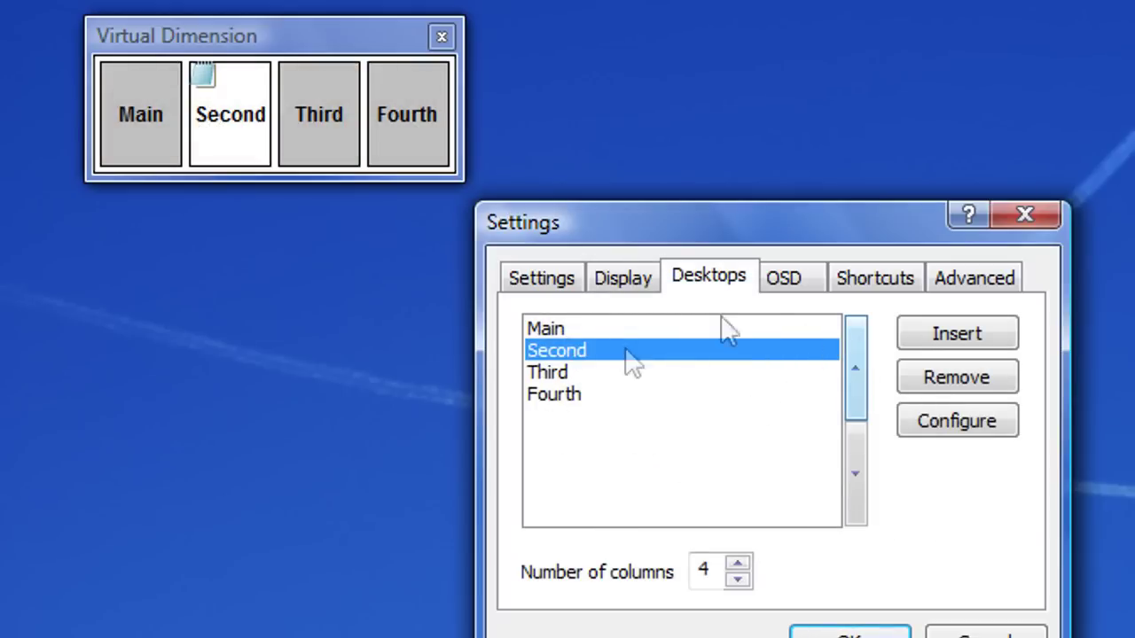
{"action": "left_click", "coordinate": [535, 326]}
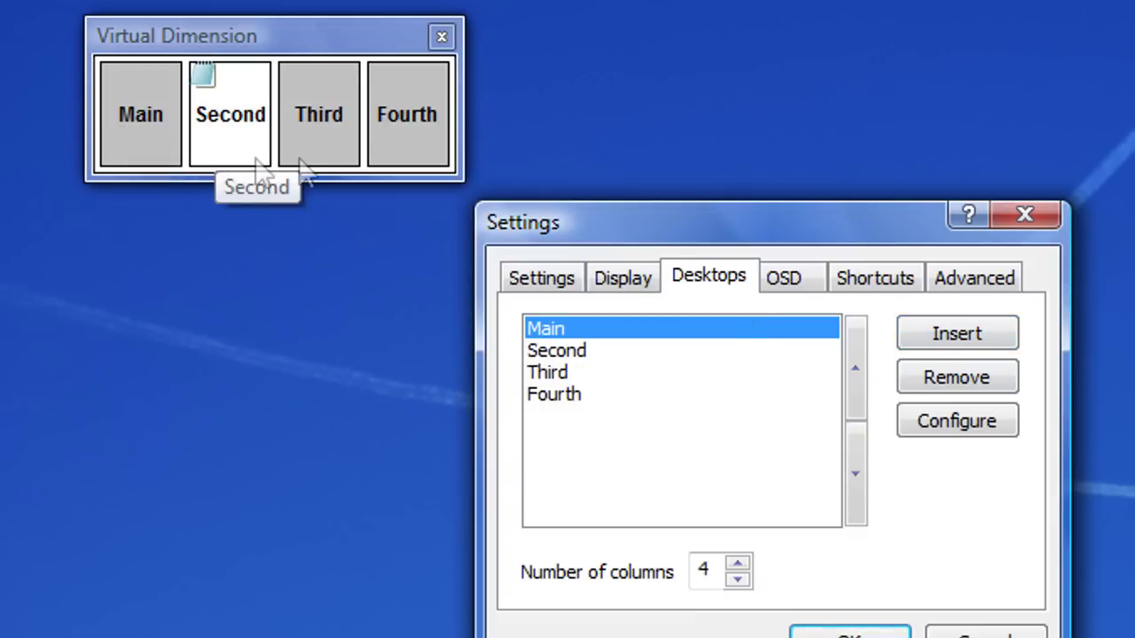
{"action": "left_click", "coordinate": [709, 394]}
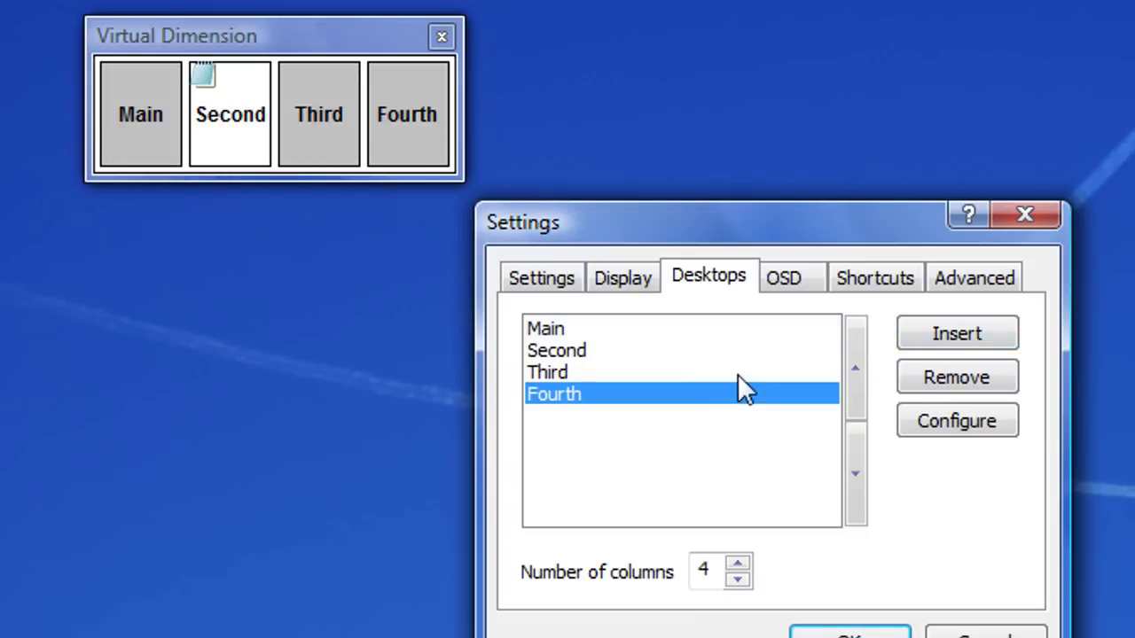
- Add desktops Desk4 through Desk8, then remove those extra desktops again
{"action": "left_click", "coordinate": [946, 333]}
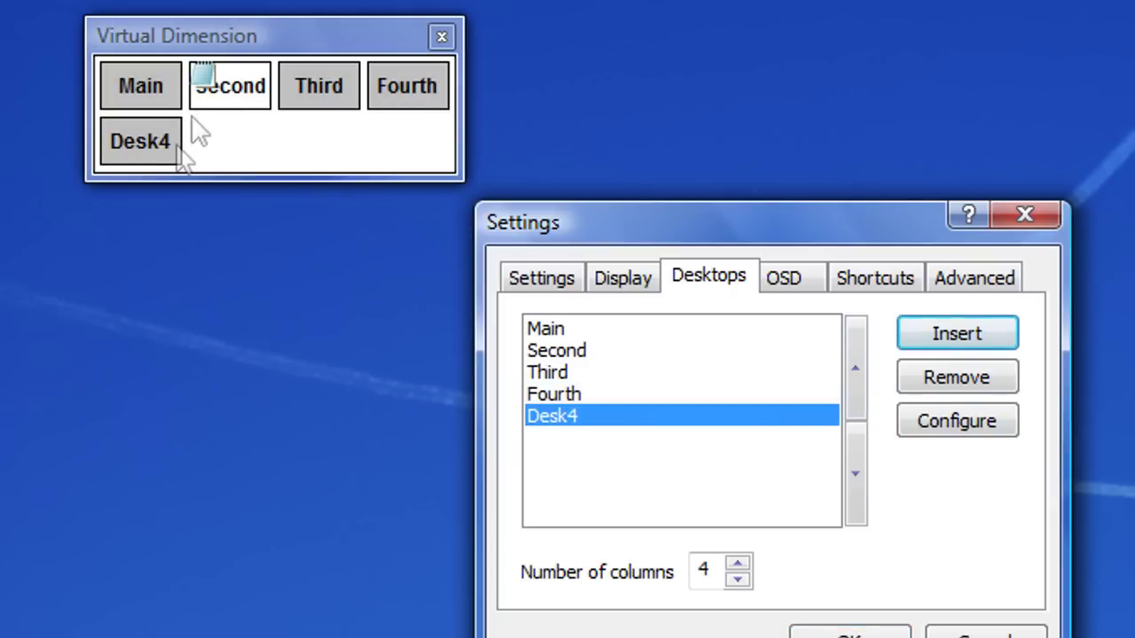
{"action": "left_click", "coordinate": [146, 140]}
{"action": "left_click", "coordinate": [266, 96]}
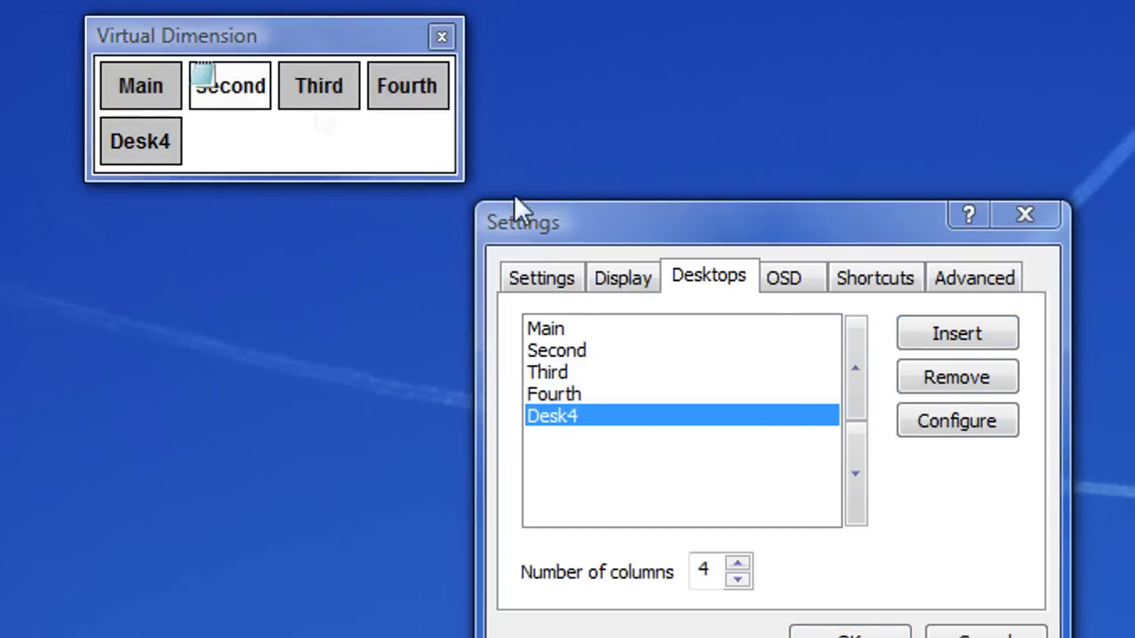
{"action": "left_click", "coordinate": [954, 334]}
{"action": "left_click", "coordinate": [954, 334]}
{"action": "left_click", "coordinate": [955, 334]}
{"action": "left_click", "coordinate": [954, 334]}
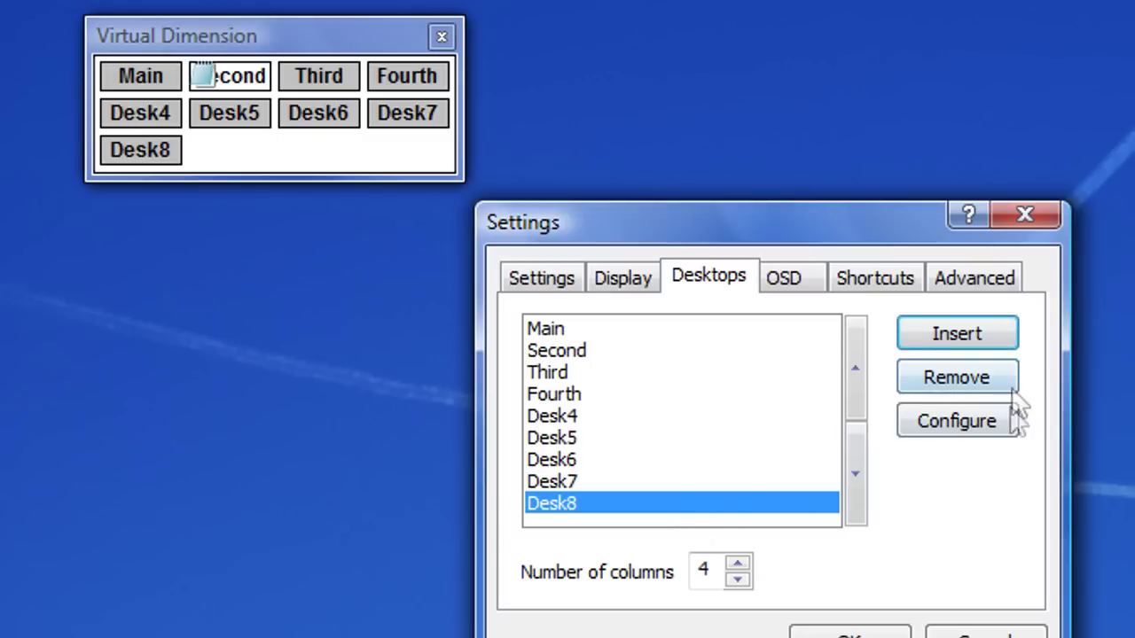
{"action": "left_click", "coordinate": [956, 376]}
{"action": "left_click", "coordinate": [956, 377]}
{"action": "left_click", "coordinate": [956, 377]}
{"action": "left_click", "coordinate": [956, 376]}
{"action": "left_click", "coordinate": [956, 377]}
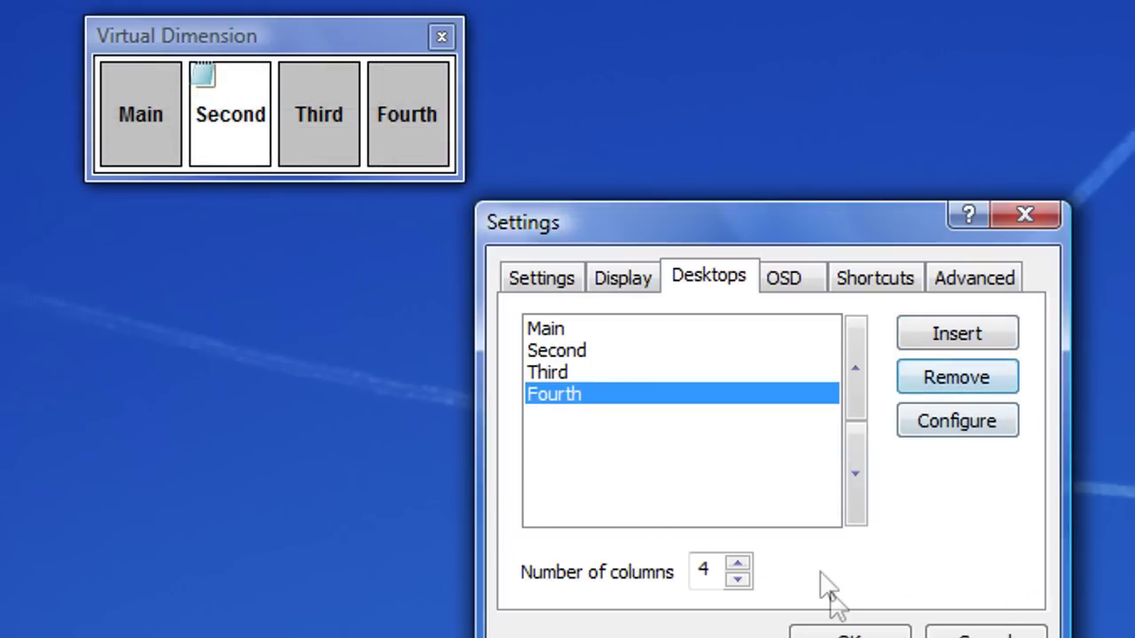
- Add Desk4 and Desk5, set 6 columns in one row, then remove Desk5 and Desk4
{"action": "left_click", "coordinate": [737, 563]}
{"action": "left_click", "coordinate": [737, 564]}
{"action": "left_click", "coordinate": [737, 564]}
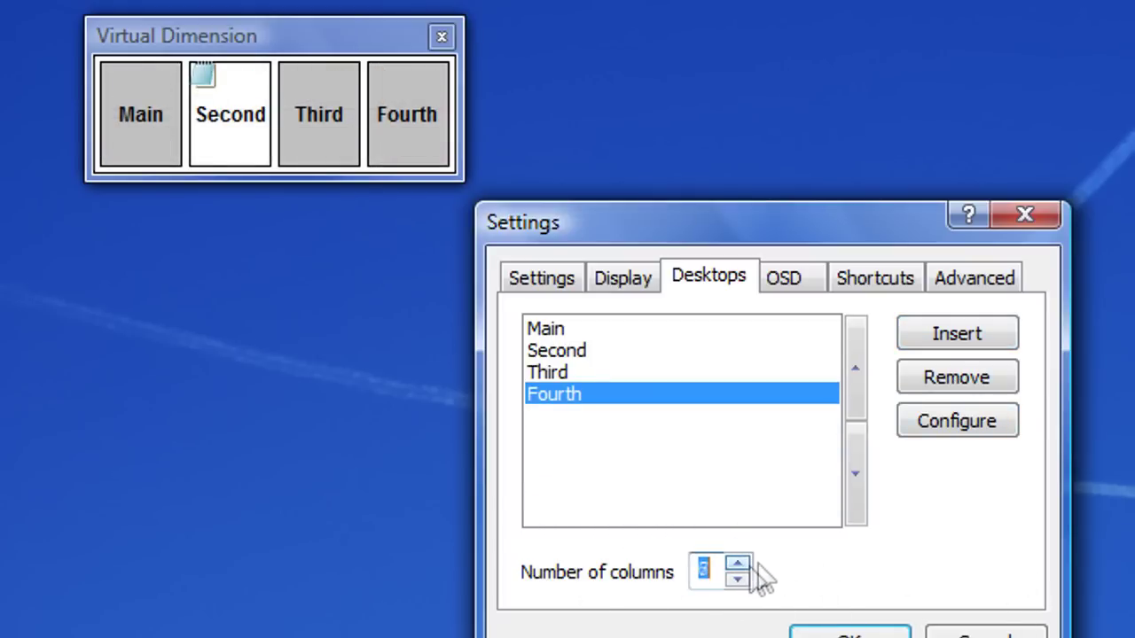
{"action": "left_click", "coordinate": [932, 339]}
{"action": "left_click", "coordinate": [931, 337]}
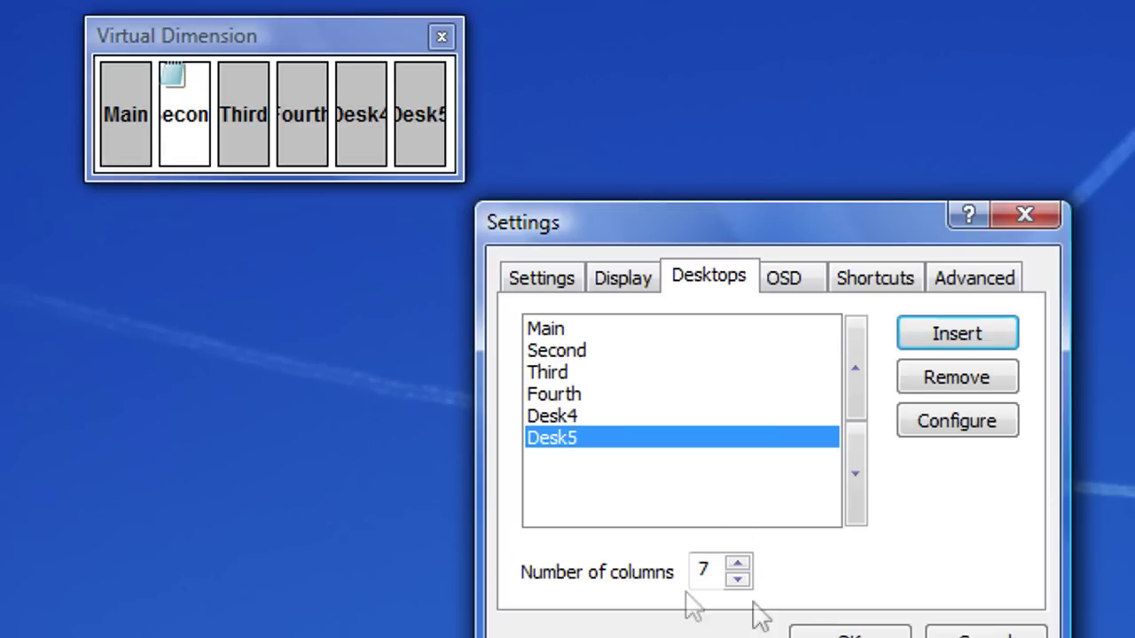
{"action": "left_click", "coordinate": [736, 578]}
{"action": "left_click", "coordinate": [737, 579]}
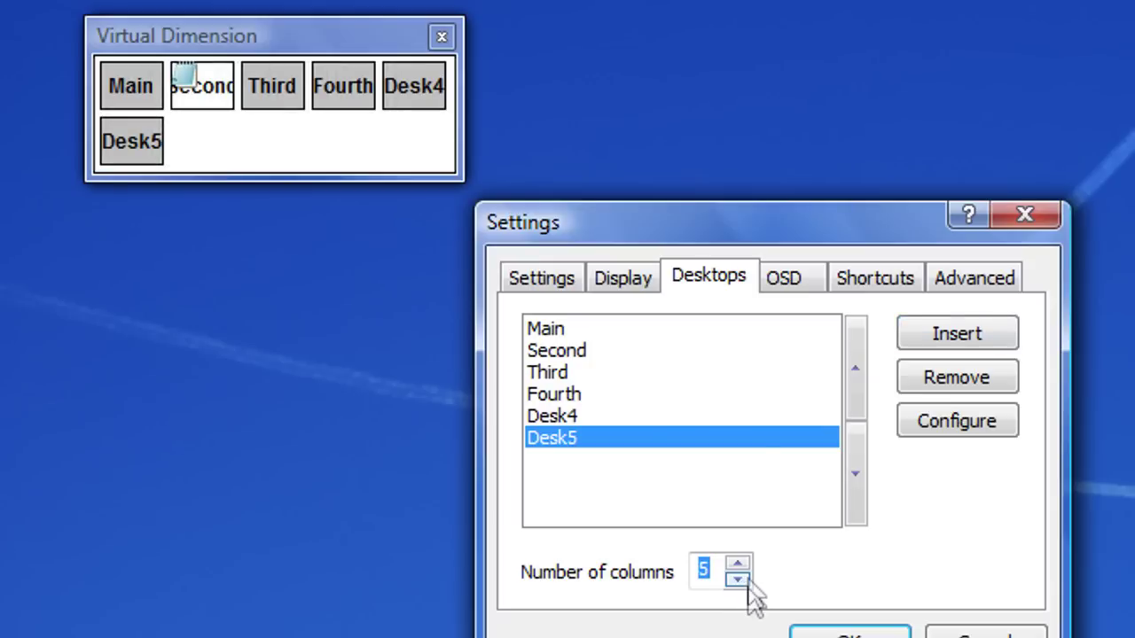
{"action": "left_click", "coordinate": [737, 565]}
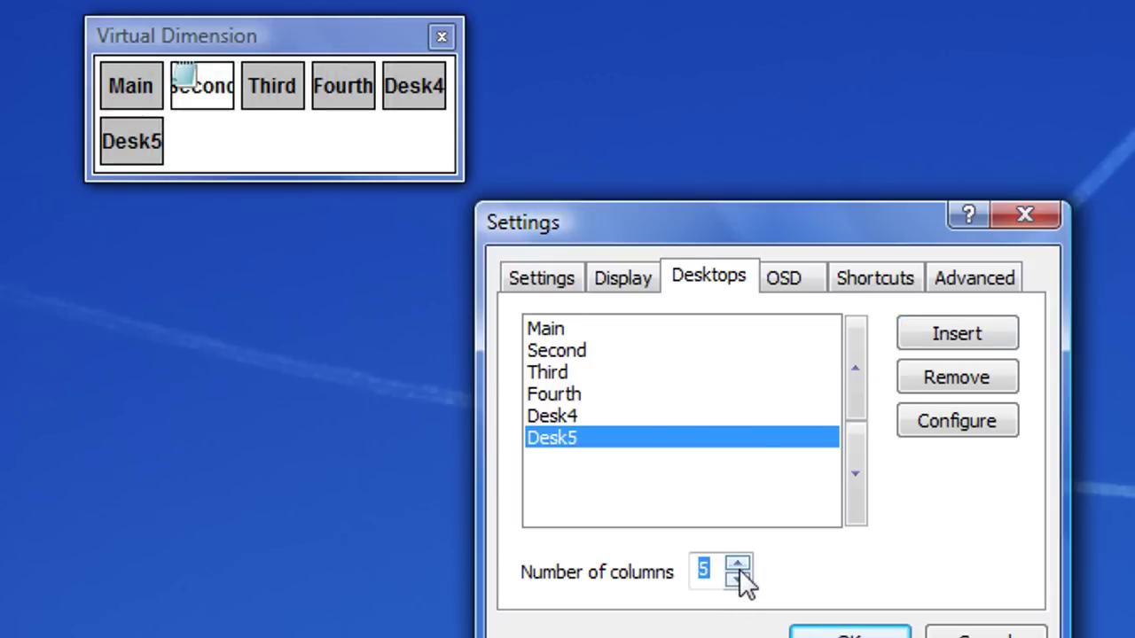
{"action": "left_click", "coordinate": [942, 380]}
{"action": "left_click", "coordinate": [941, 379]}
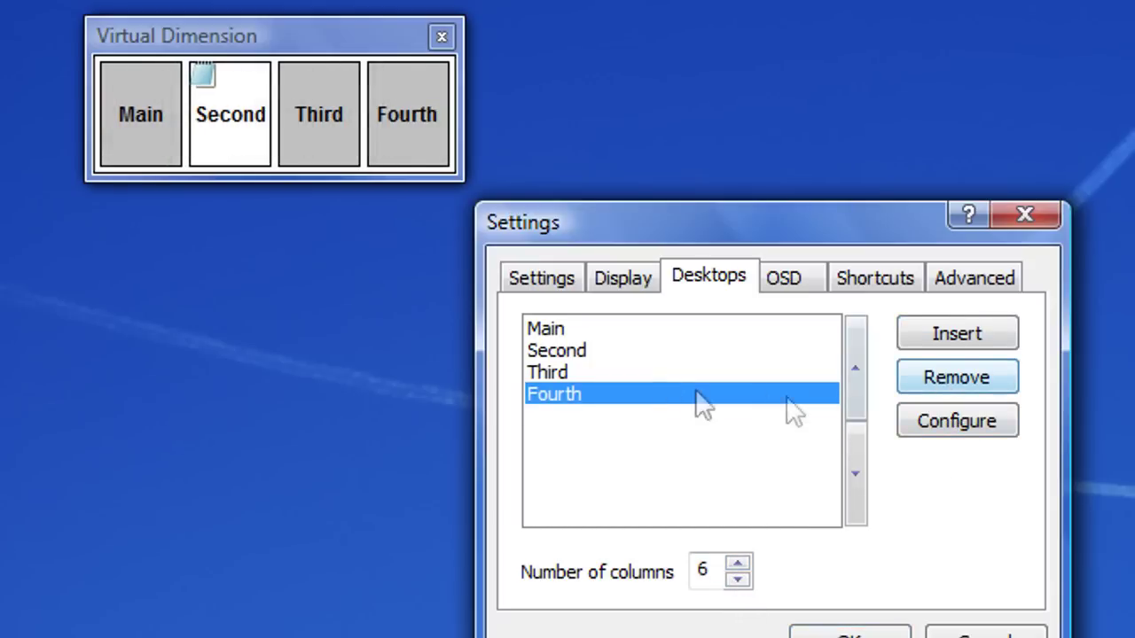
{"action": "left_click", "coordinate": [962, 423]}
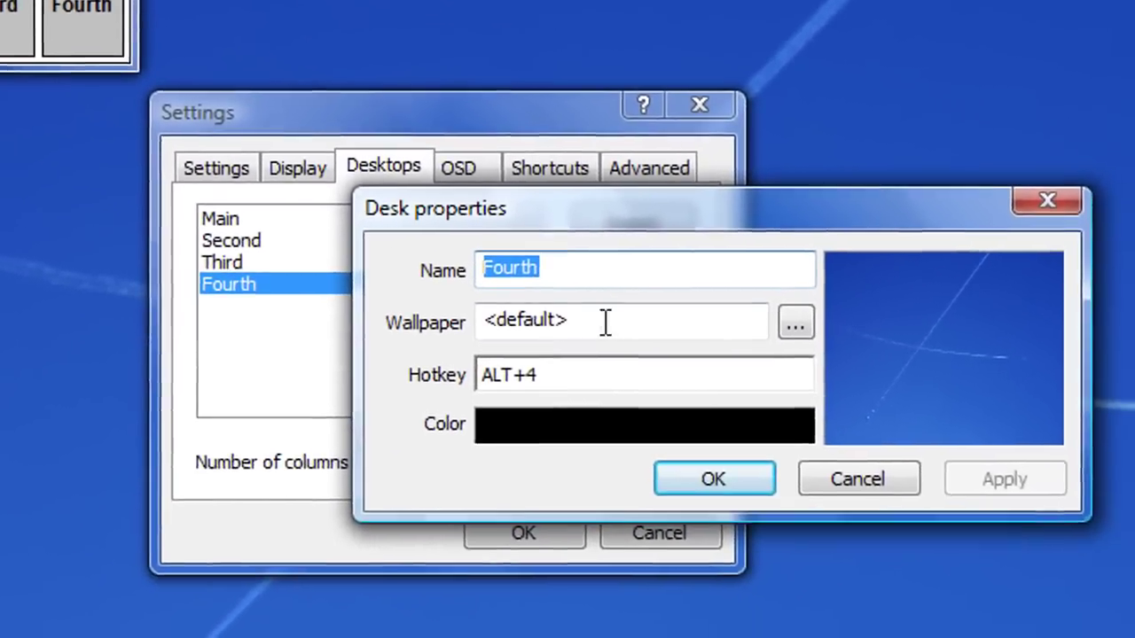
{"action": "left_click", "coordinate": [605, 322]}
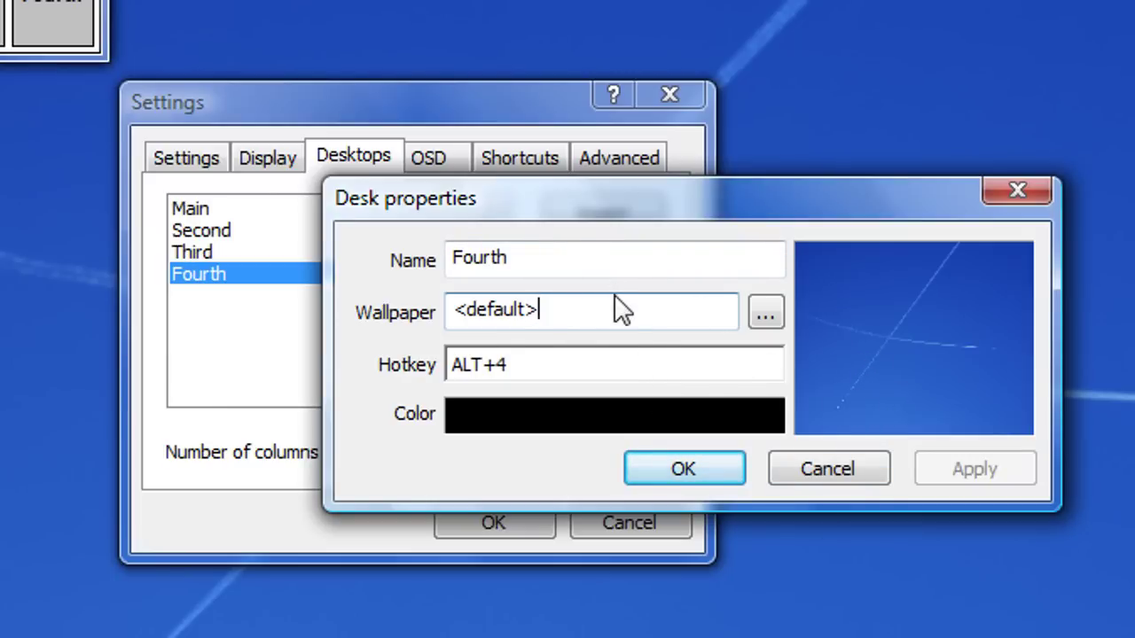
{"action": "left_click_drag", "start_coordinate": [567, 315], "coordinate": [449, 320]}
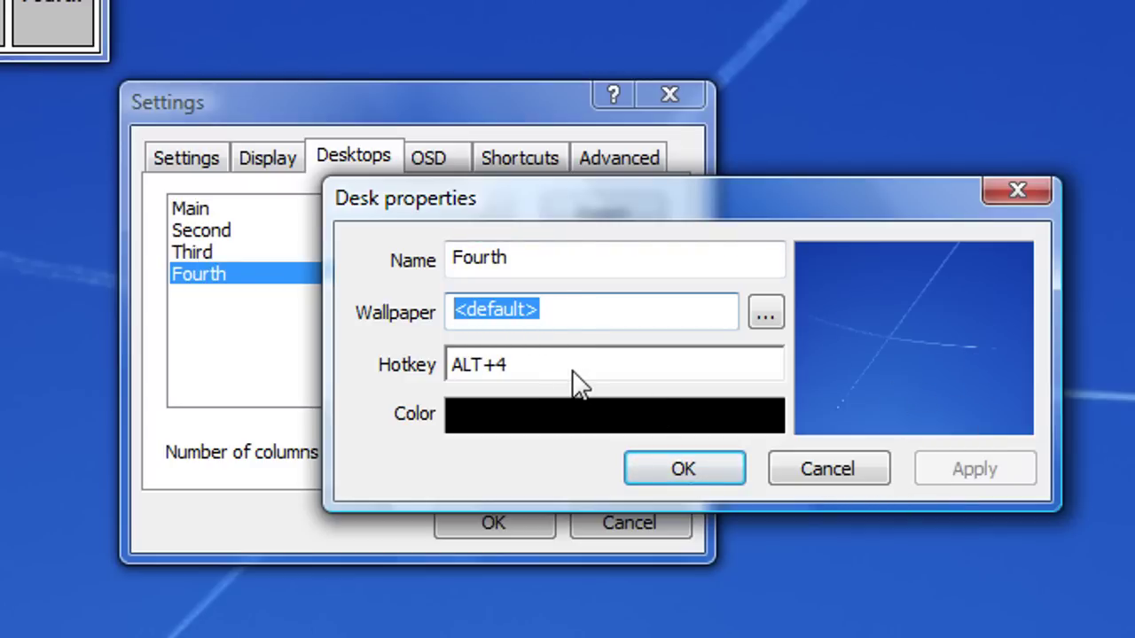
{"action": "left_click", "coordinate": [499, 369]}
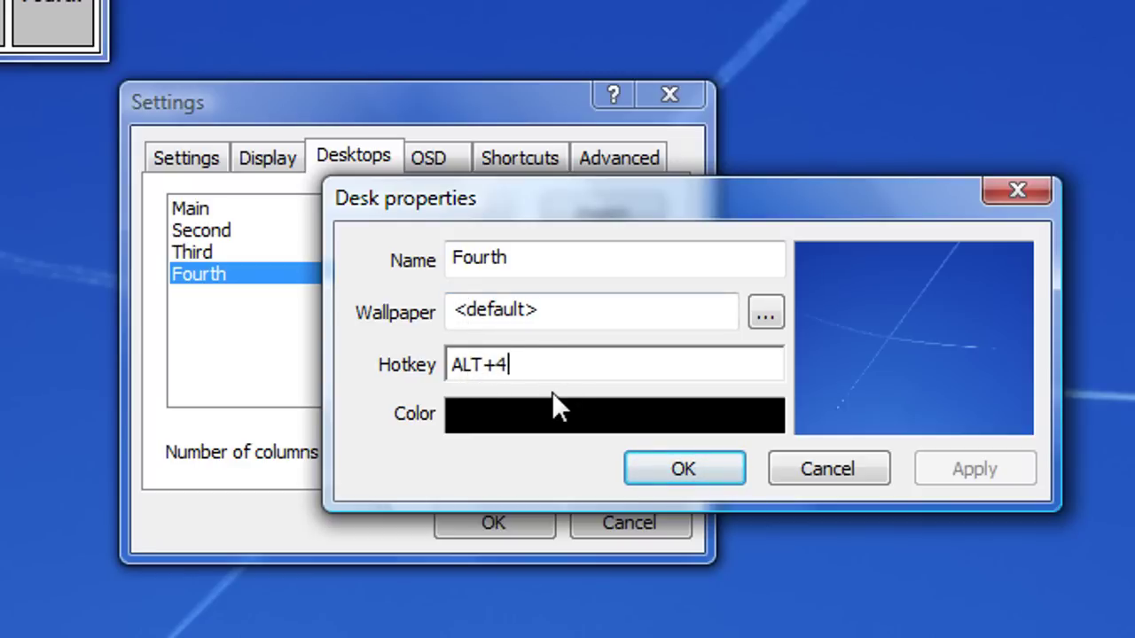
{"action": "left_click", "coordinate": [617, 429]}
{"action": "left_click", "coordinate": [1068, 227]}
- Confirm the desktop properties and lower the pager's number of columns to 4
{"action": "left_click", "coordinate": [707, 465]}
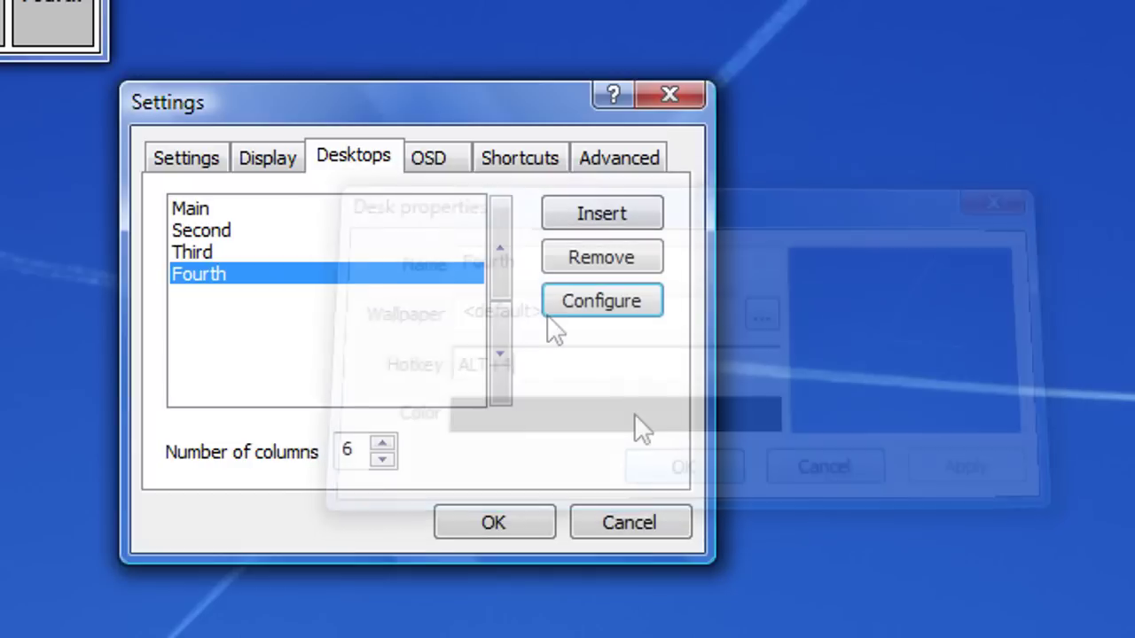
{"action": "left_click", "coordinate": [437, 168]}
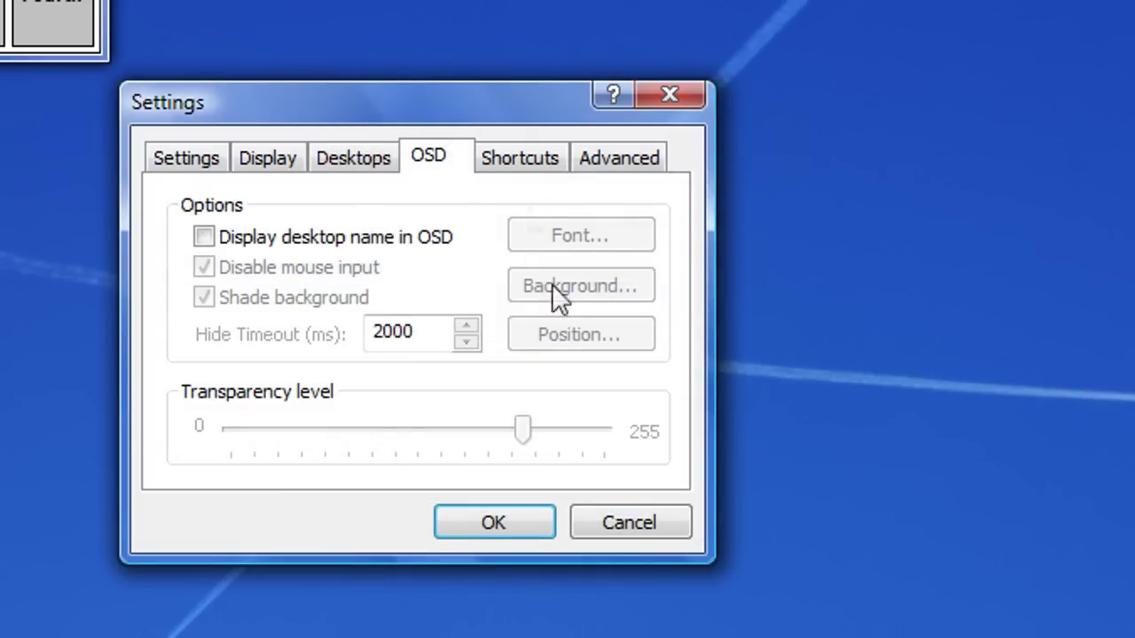
{"action": "left_click", "coordinate": [362, 170]}
{"action": "left_click", "coordinate": [382, 459]}
{"action": "left_click", "coordinate": [382, 459]}
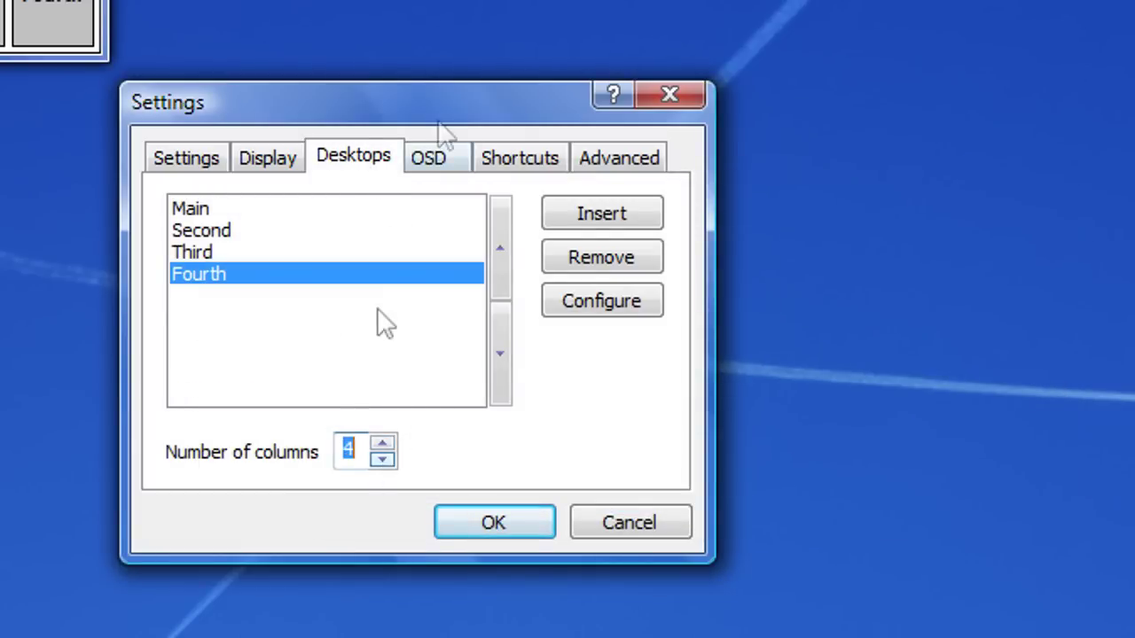
- Turn on 'Display desktop name in OSD' and apply, then reopen Configure and untick it
{"action": "left_click", "coordinate": [429, 160]}
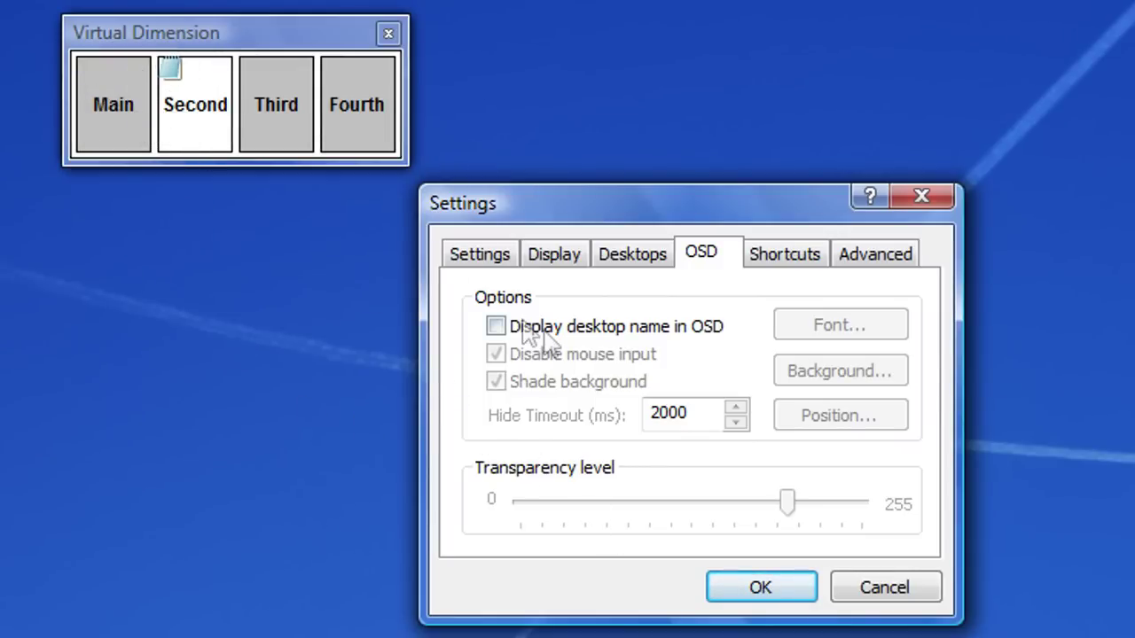
{"action": "left_click", "coordinate": [495, 327]}
{"action": "left_click", "coordinate": [761, 588]}
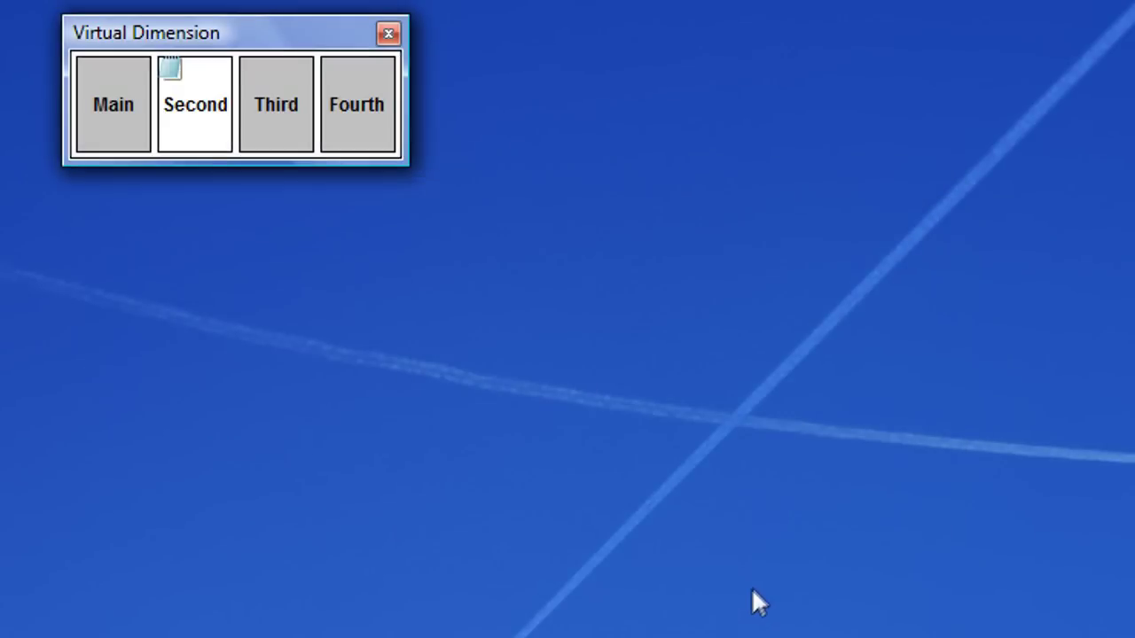
{"action": "right_click", "coordinate": [284, 33]}
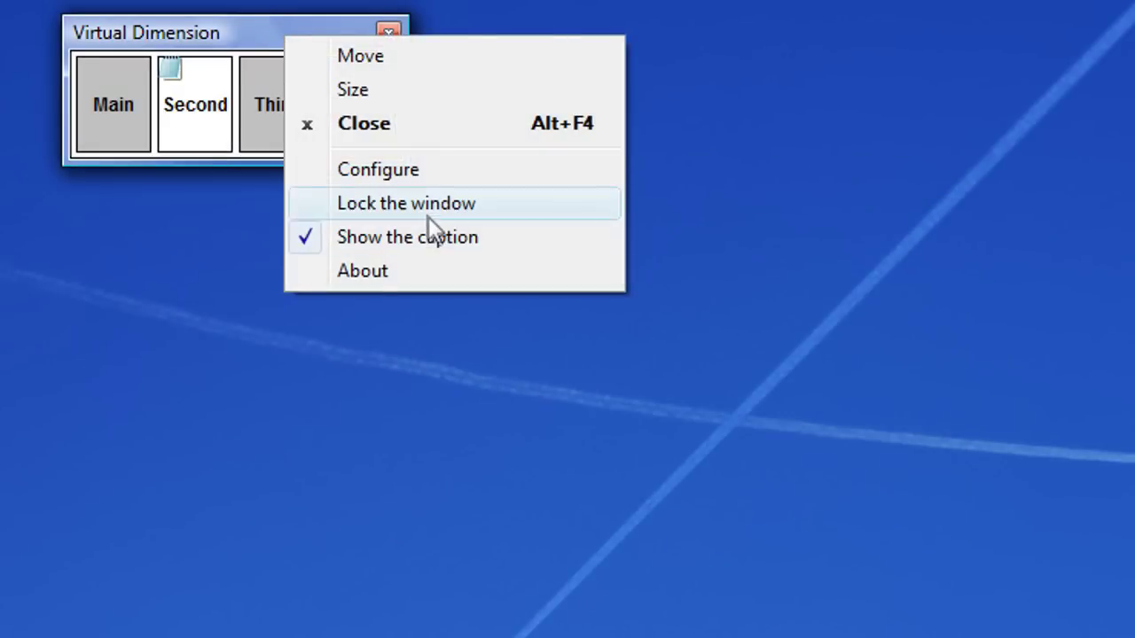
{"action": "left_click", "coordinate": [421, 172]}
{"action": "left_click", "coordinate": [363, 102]}
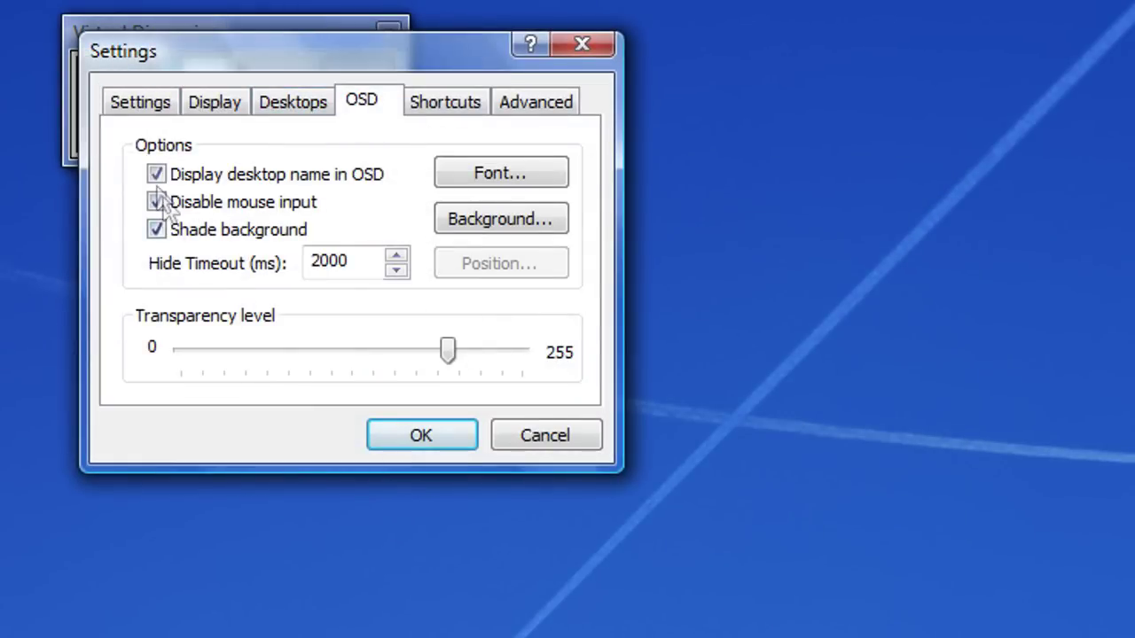
{"action": "left_click", "coordinate": [156, 175]}
{"action": "left_click_drag", "start_coordinate": [299, 76], "coordinate": [545, 321]}
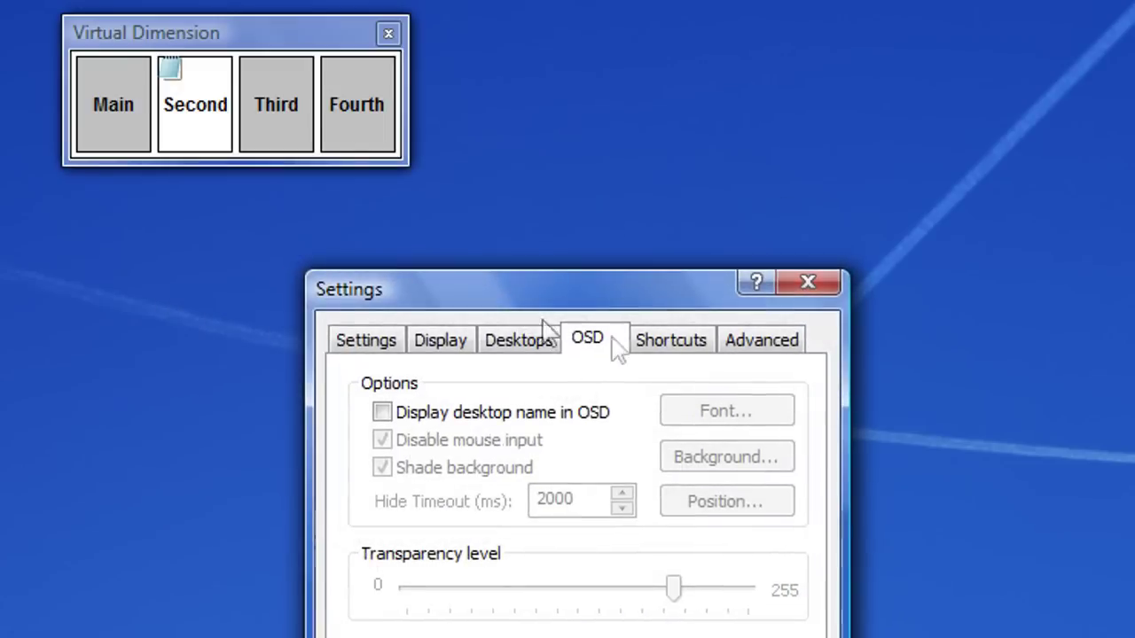
- On the Shortcuts tab, keep ALT+5 for Show/hide preview window and select Toggle always on top
{"action": "left_click", "coordinate": [674, 344]}
{"action": "left_click", "coordinate": [696, 451]}
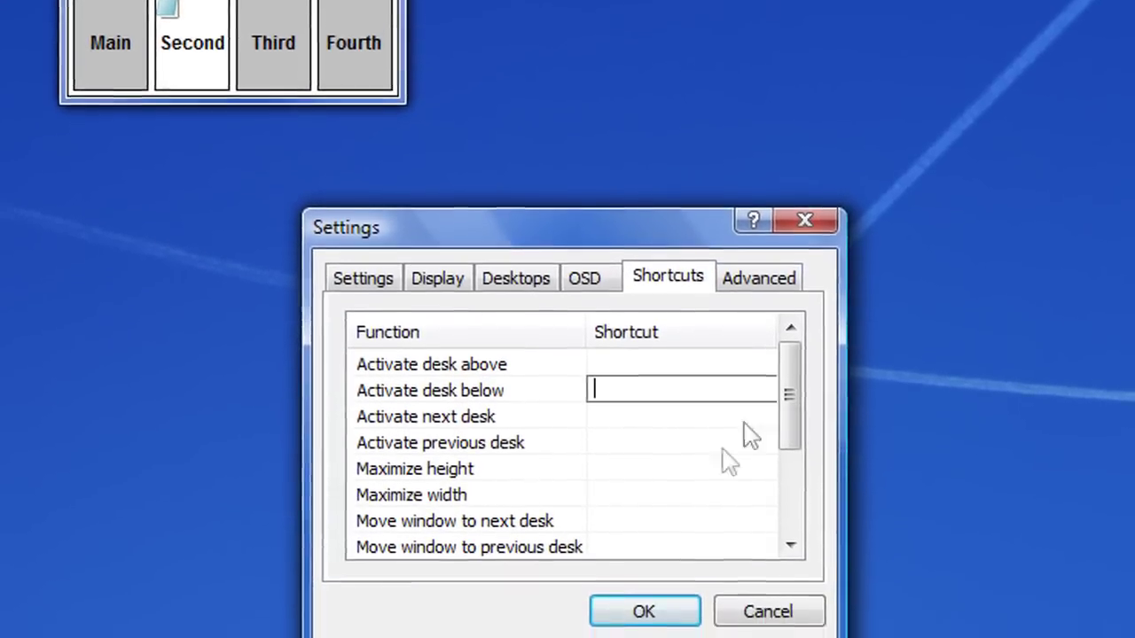
{"action": "left_click_drag", "start_coordinate": [787, 404], "coordinate": [803, 482]}
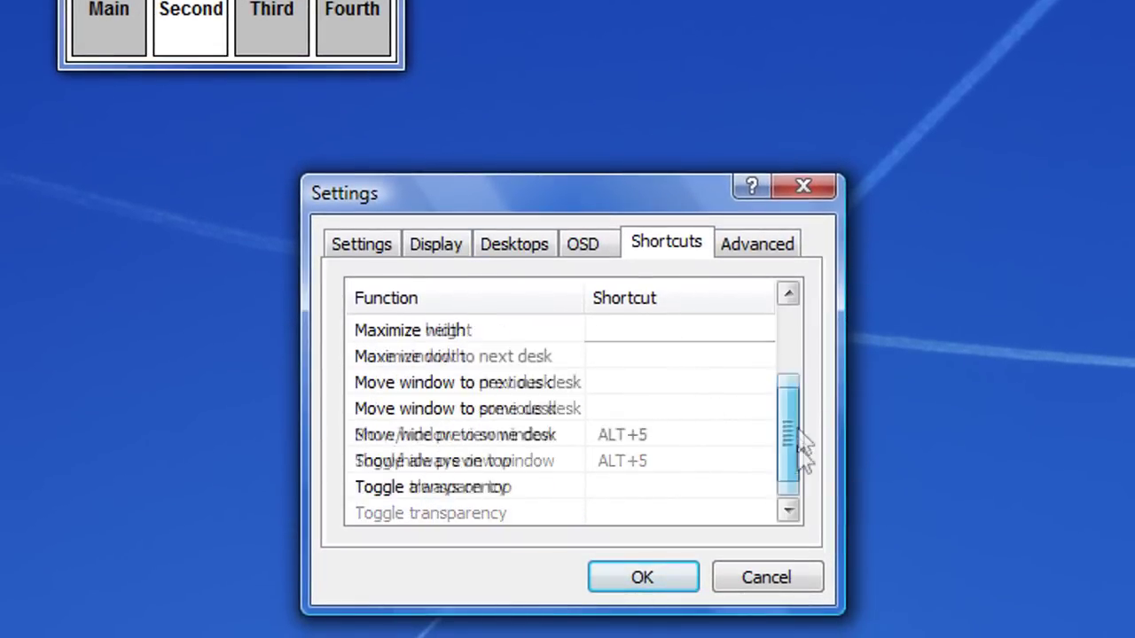
{"action": "mouse_move", "coordinate": [800, 434]}
{"action": "left_mouse_down"}
{"action": "mouse_move", "coordinate": [810, 431]}
{"action": "mouse_move", "coordinate": [785, 443]}
{"action": "left_mouse_up"}
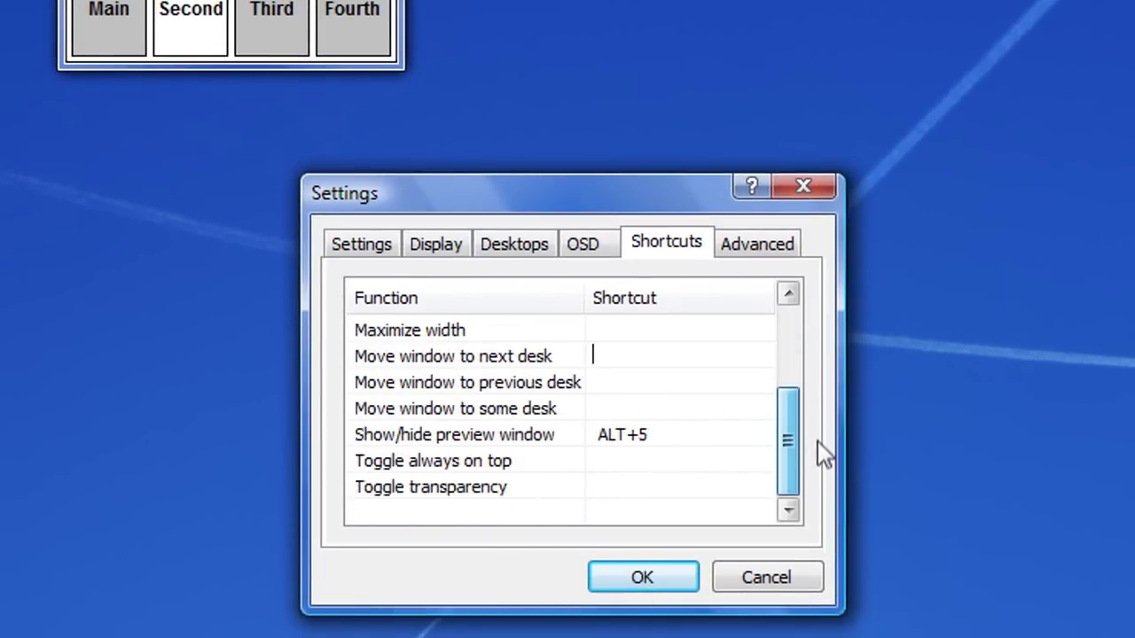
{"action": "left_click", "coordinate": [695, 442]}
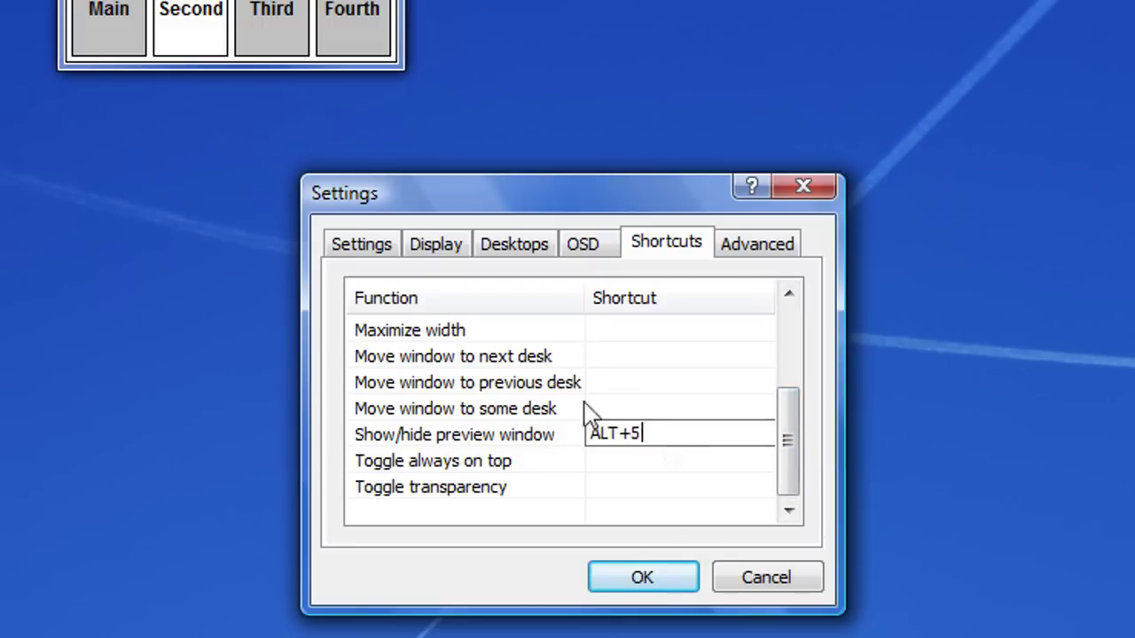
{"action": "left_click", "coordinate": [520, 445]}
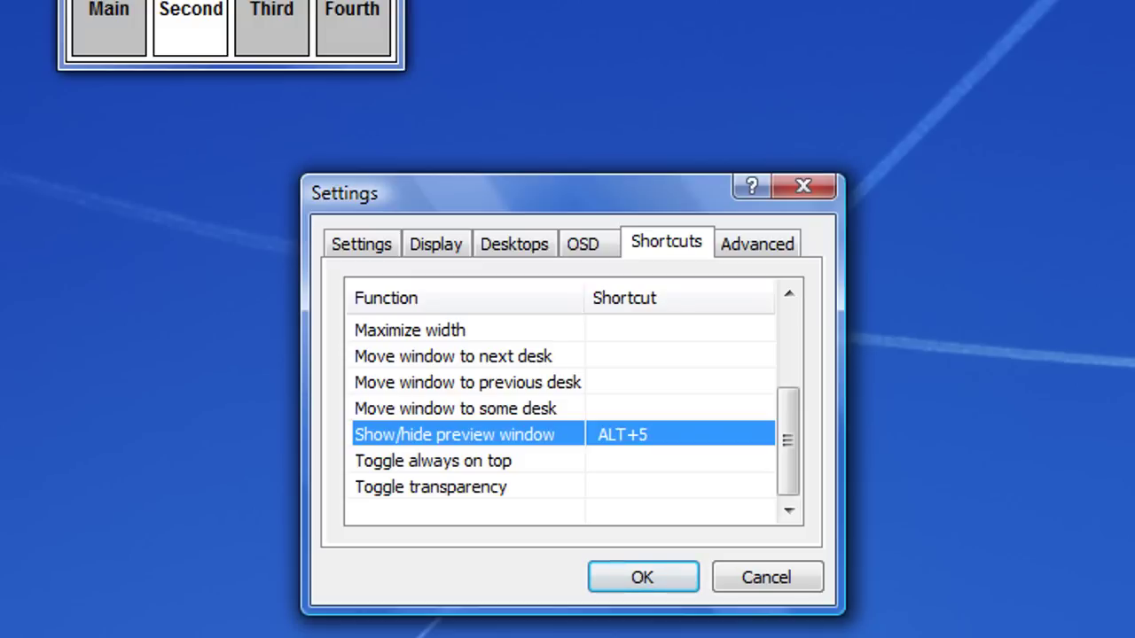
{"action": "left_click", "coordinate": [557, 469]}
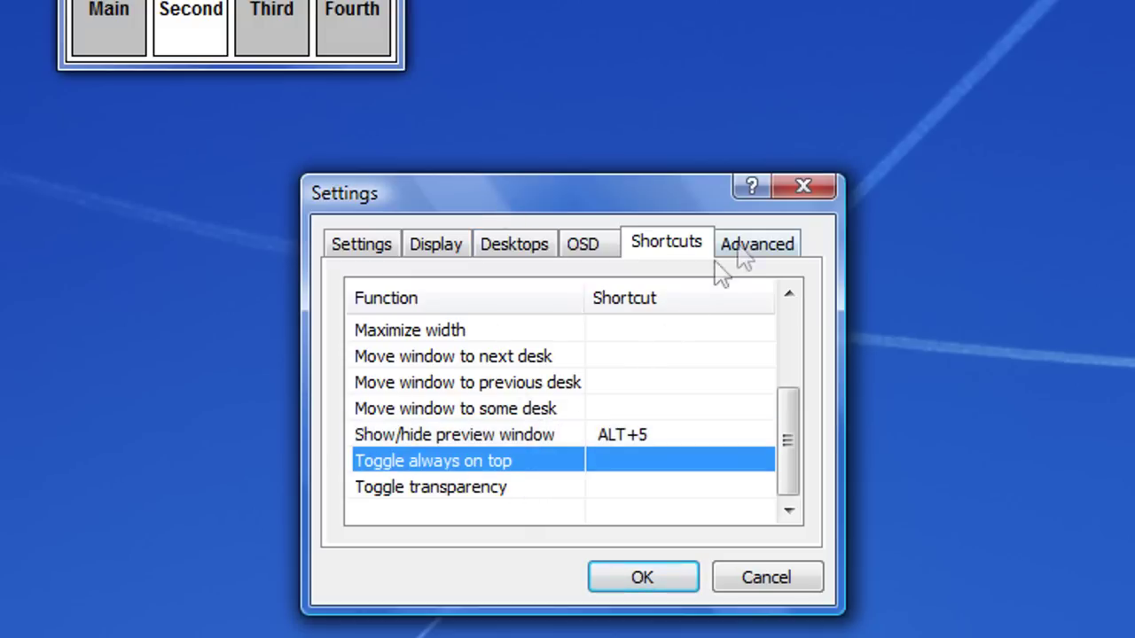
- View the Advanced tab options, then bring up the Virtual Dimension submenu in Notepad's window menu
{"action": "left_click", "coordinate": [747, 250]}
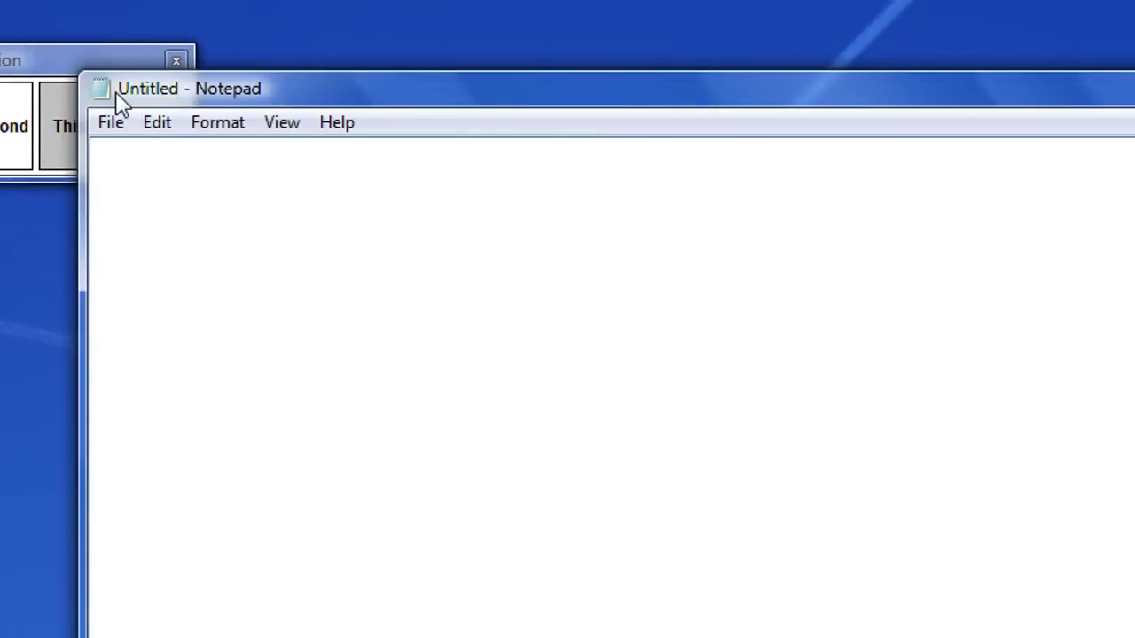
{"action": "right_click", "coordinate": [115, 91]}
{"action": "mouse_move", "coordinate": [334, 121]}
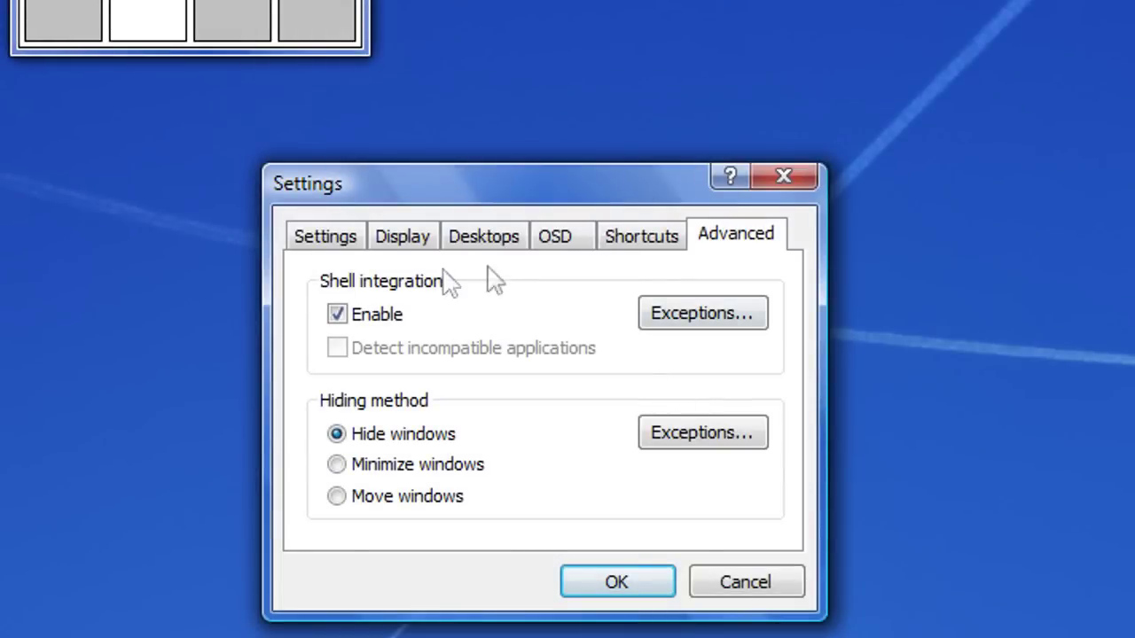
- Accept the Settings with OK and activate the empty Main desktop from the pager
{"action": "left_click", "coordinate": [631, 583]}
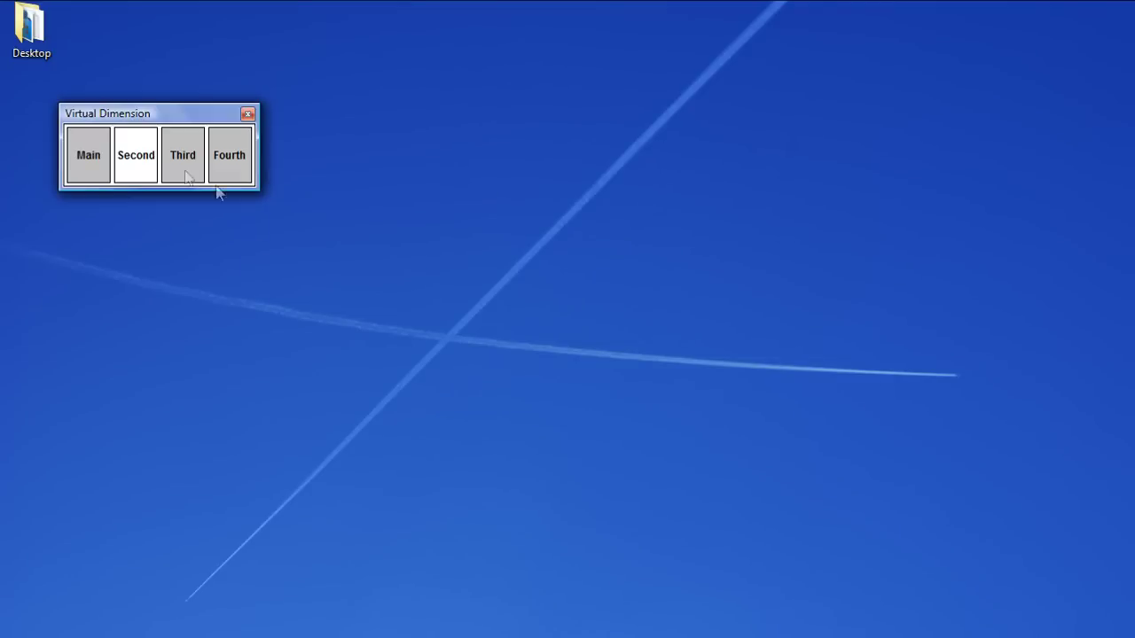
{"action": "left_click", "coordinate": [78, 165]}
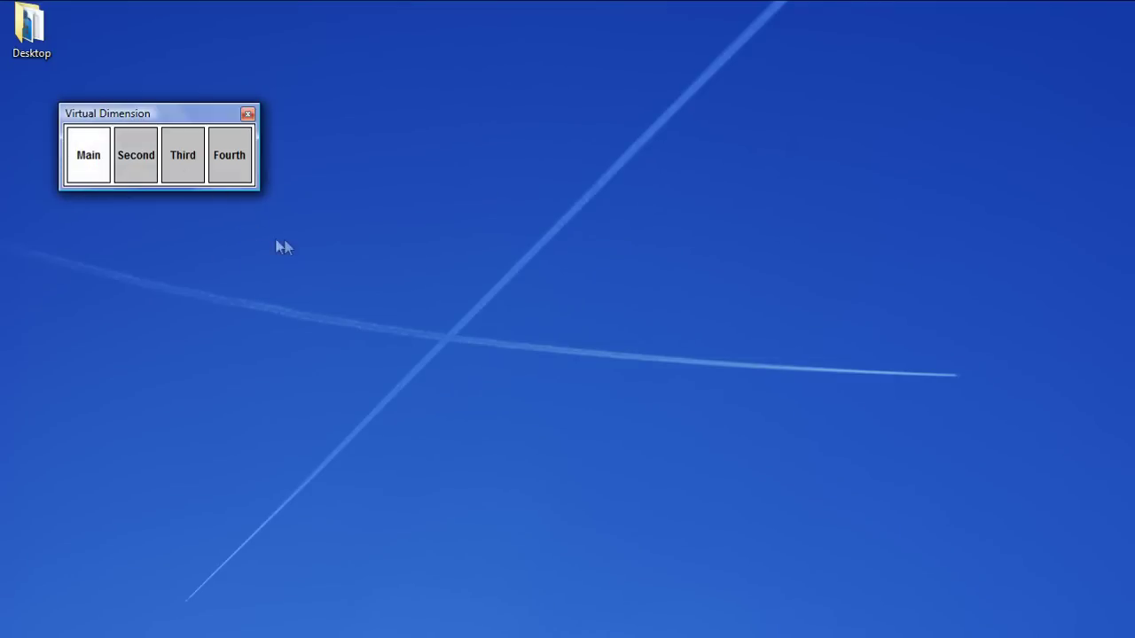